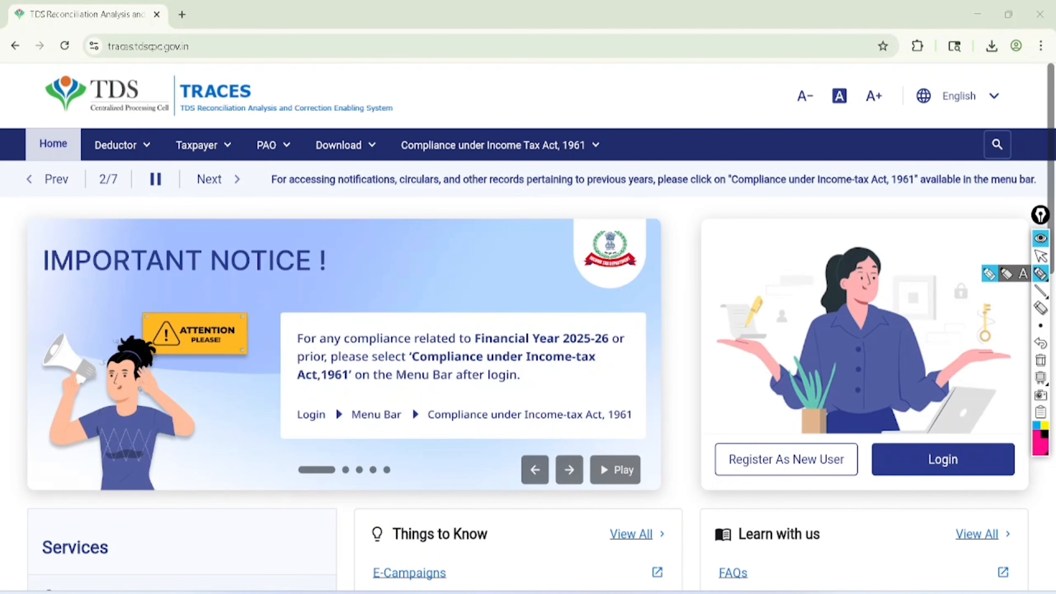
Circle the Register As New User and Login options with the annotation pen, then clear the marks
mouse_move(801, 410)
left_mouse_down()
mouse_move(717, 433)
mouse_move(858, 456)
mouse_move(769, 400)
left_mouse_up()
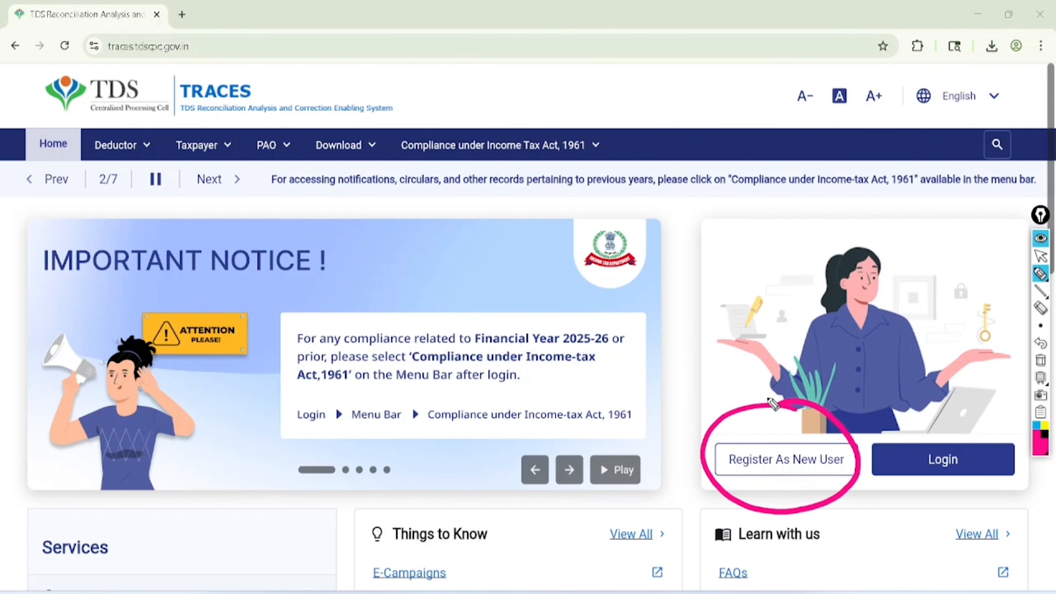
mouse_move(992, 418)
left_mouse_down()
mouse_move(927, 395)
mouse_move(954, 410)
mouse_move(967, 395)
left_mouse_up()
left_click(1041, 256)
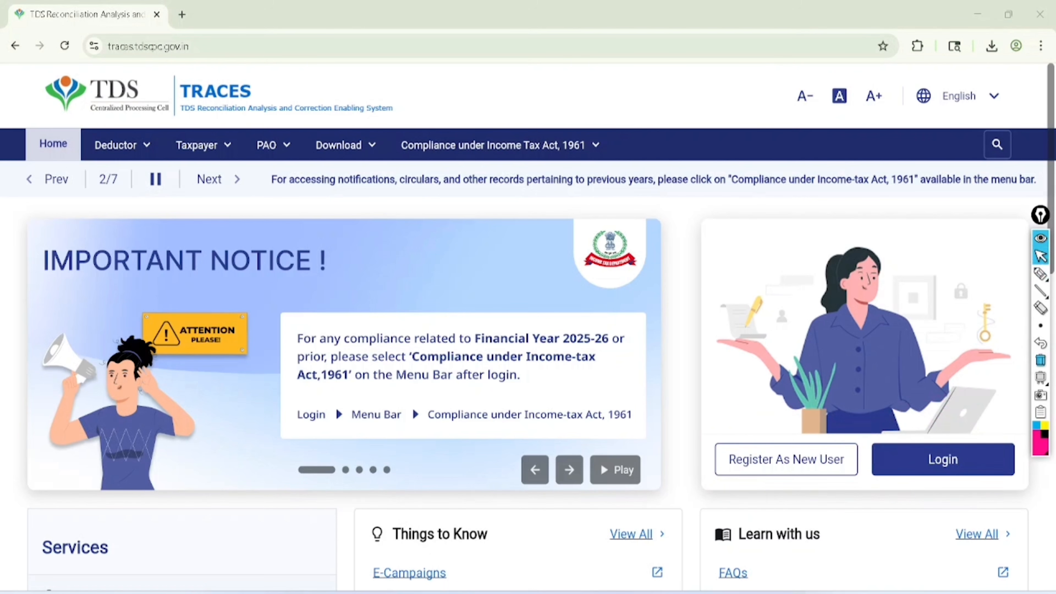
Open the registration page for a new user
left_click(786, 459)
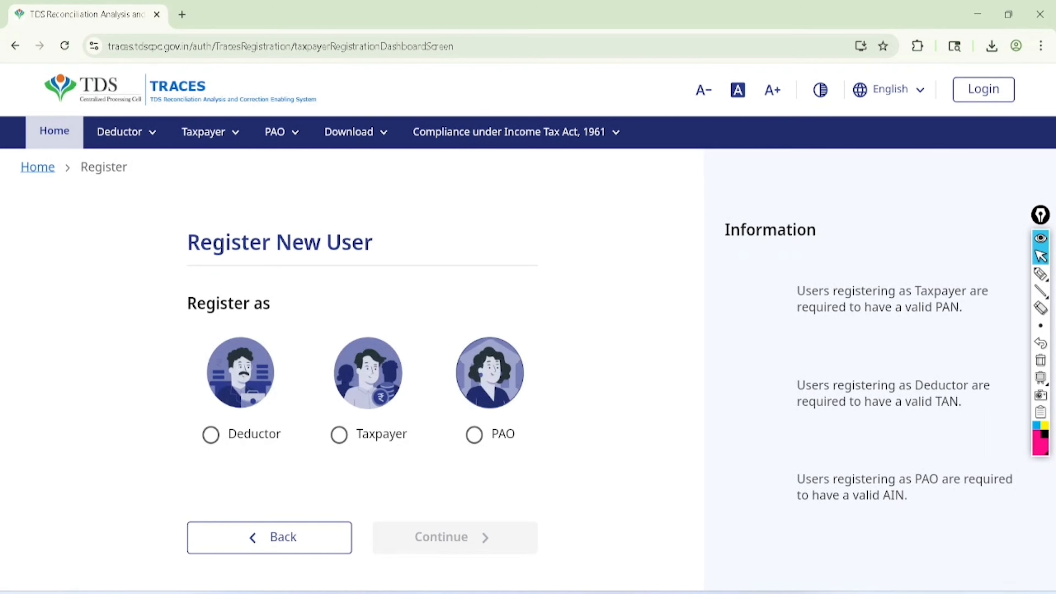
scroll(528, 333, "down", 2)
Circle the Register New User heading and tick the Deductor, Taxpayer and PAO options with the annotation pen
left_click(1041, 273)
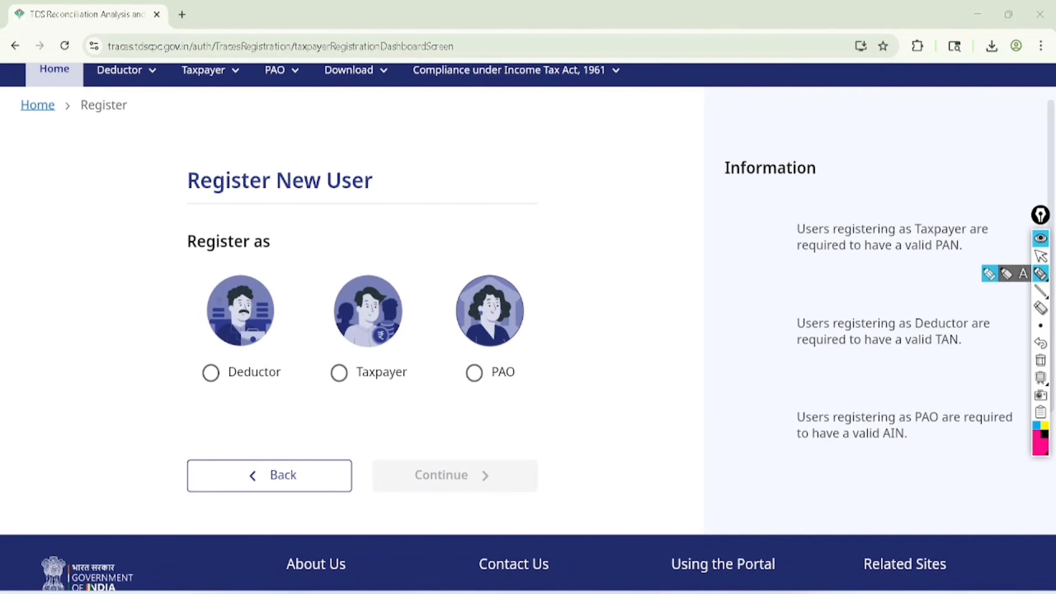
mouse_move(164, 204)
left_mouse_down()
mouse_move(266, 212)
mouse_move(342, 137)
mouse_move(162, 191)
left_mouse_up()
left_click_drag(208, 366, 276, 291)
left_click_drag(332, 366, 393, 285)
left_click_drag(472, 369, 535, 291)
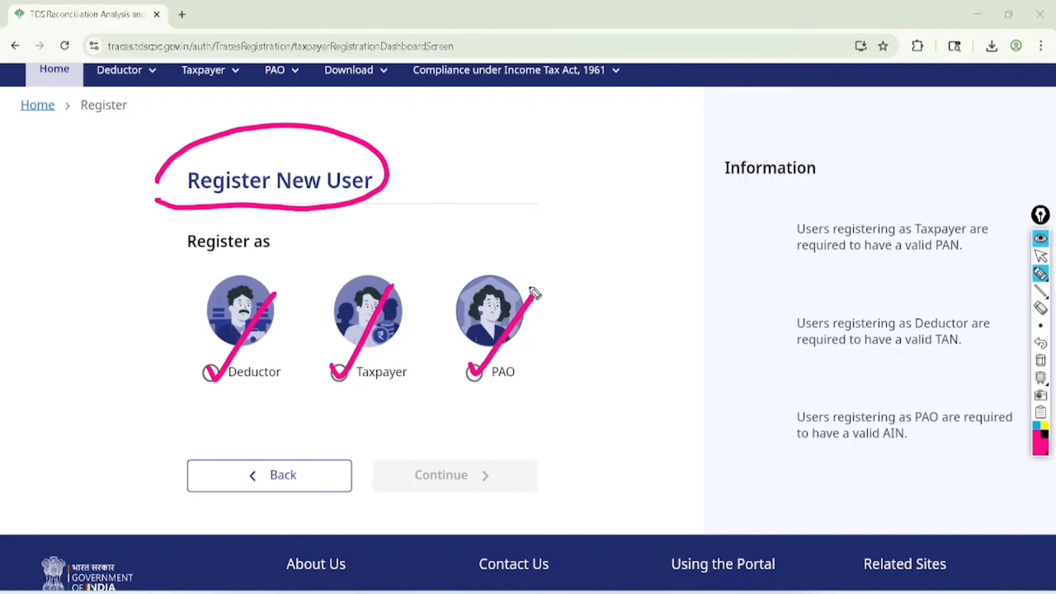
Circle the Taxpayer option, handwrite an underlined "PAN" beside the heading, and clear all pen marks
mouse_move(416, 262)
left_mouse_down()
mouse_move(389, 243)
mouse_move(426, 389)
mouse_move(345, 427)
mouse_move(379, 245)
left_mouse_up()
mouse_move(416, 162)
left_mouse_down()
mouse_move(456, 170)
mouse_move(476, 144)
left_mouse_up()
left_click(456, 135)
left_click_drag(435, 196, 489, 145)
left_click_drag(443, 207, 486, 160)
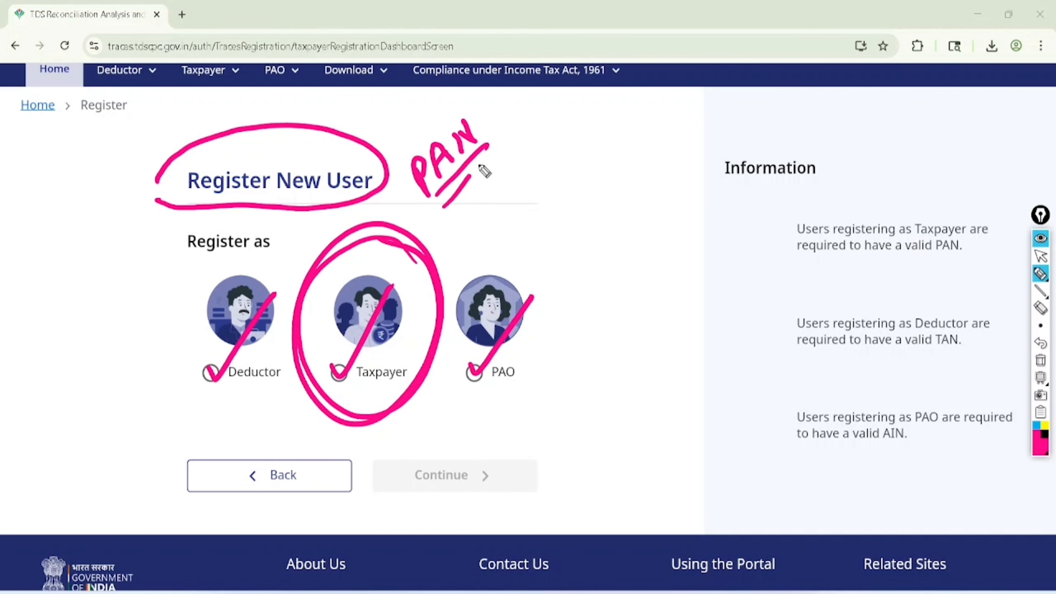
left_click(1040, 343)
left_click(1040, 361)
Choose to register as Taxpayer and continue to the PAN details form
left_click_drag(334, 369, 332, 373)
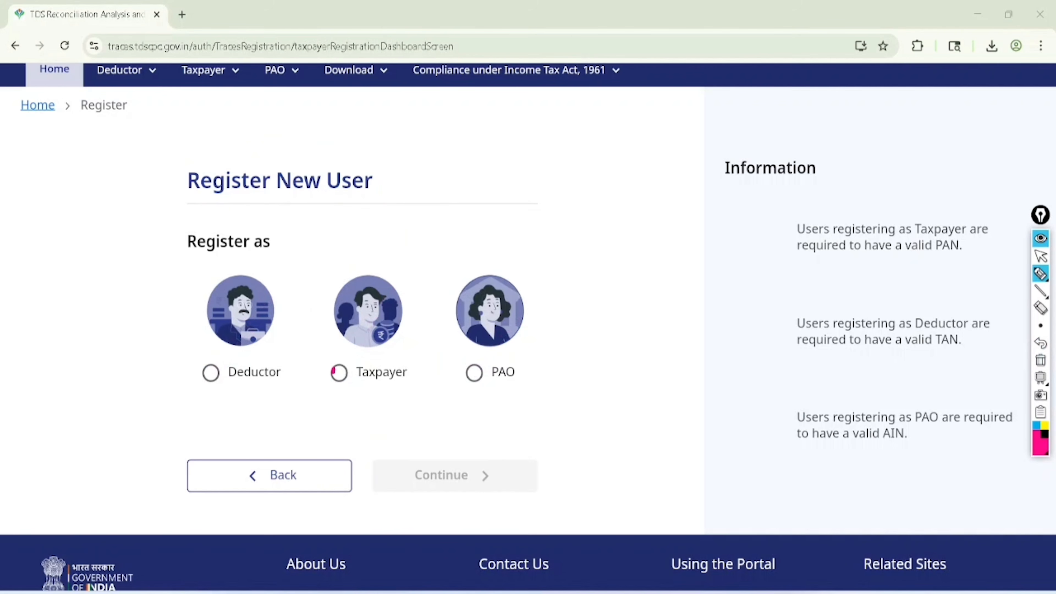
left_click(1041, 255)
left_click(339, 372)
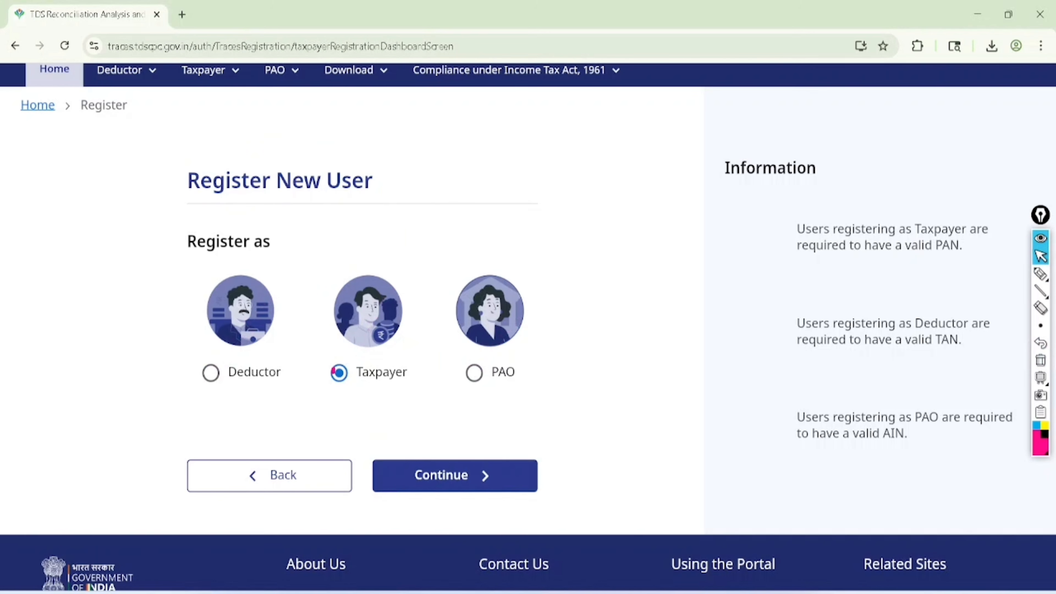
left_click(470, 473)
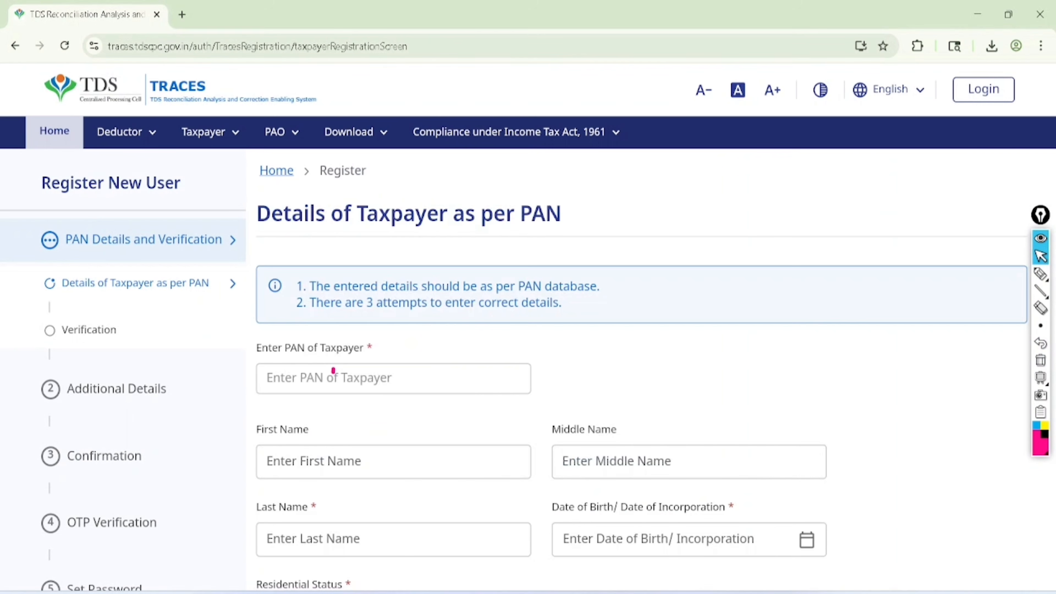
Mark the registration stages from PAN Details and Verification to Set Password with pen circles, ticking Verification
scroll(333, 370, "down", 3)
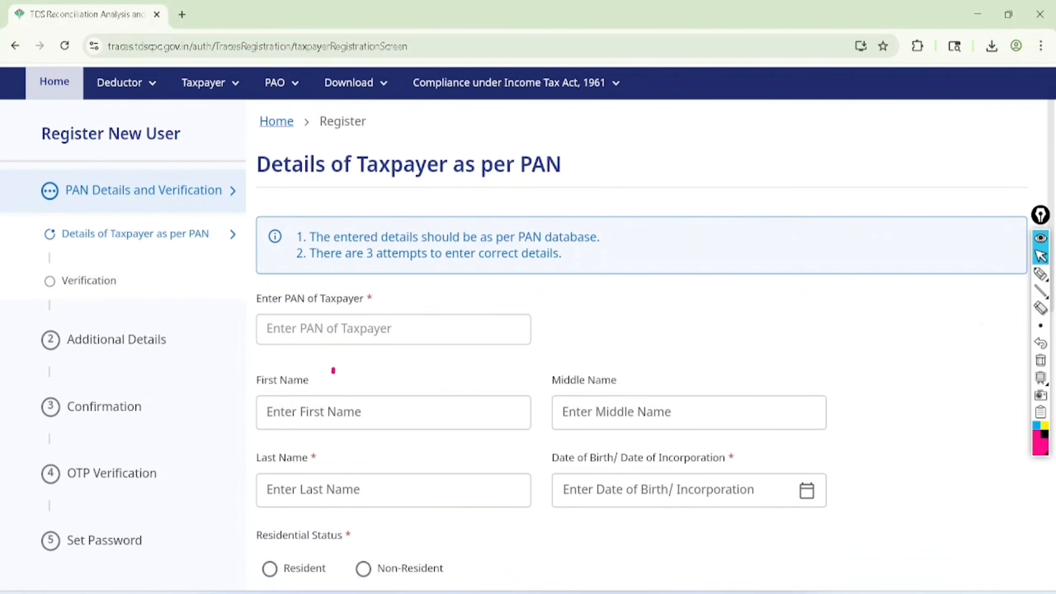
left_click(1040, 273)
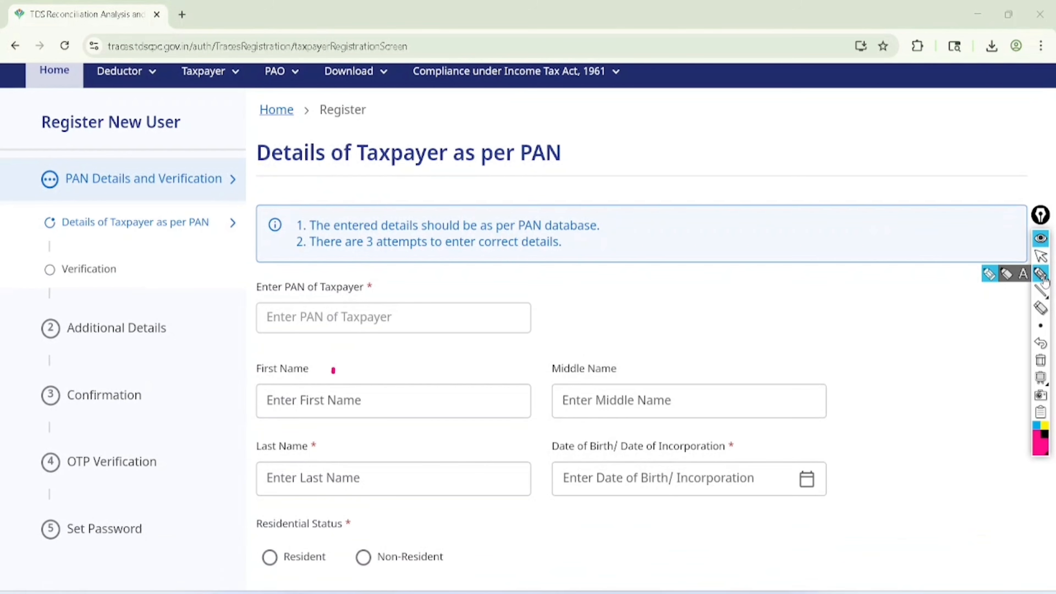
mouse_move(56, 191)
left_mouse_down()
mouse_move(132, 208)
mouse_move(220, 158)
mouse_move(30, 190)
left_mouse_up()
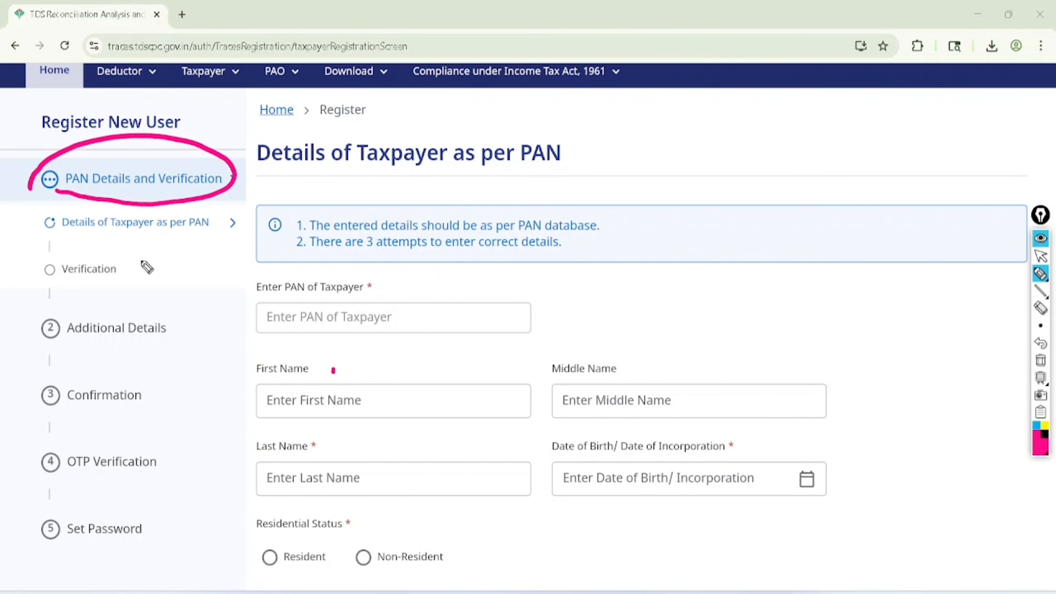
left_click_drag(136, 259, 194, 221)
mouse_move(144, 289)
left_mouse_down()
mouse_move(167, 361)
mouse_move(111, 299)
left_mouse_up()
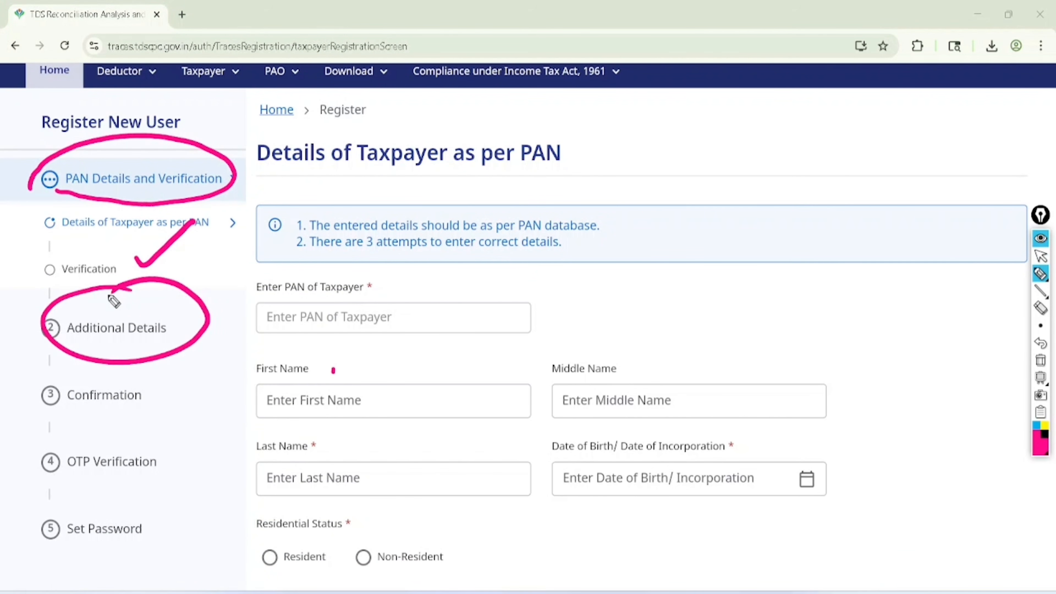
mouse_move(79, 359)
left_mouse_down()
mouse_move(50, 370)
mouse_move(104, 357)
mouse_move(121, 430)
mouse_move(169, 453)
mouse_move(85, 429)
mouse_move(48, 536)
mouse_move(139, 487)
mouse_move(83, 506)
left_mouse_up()
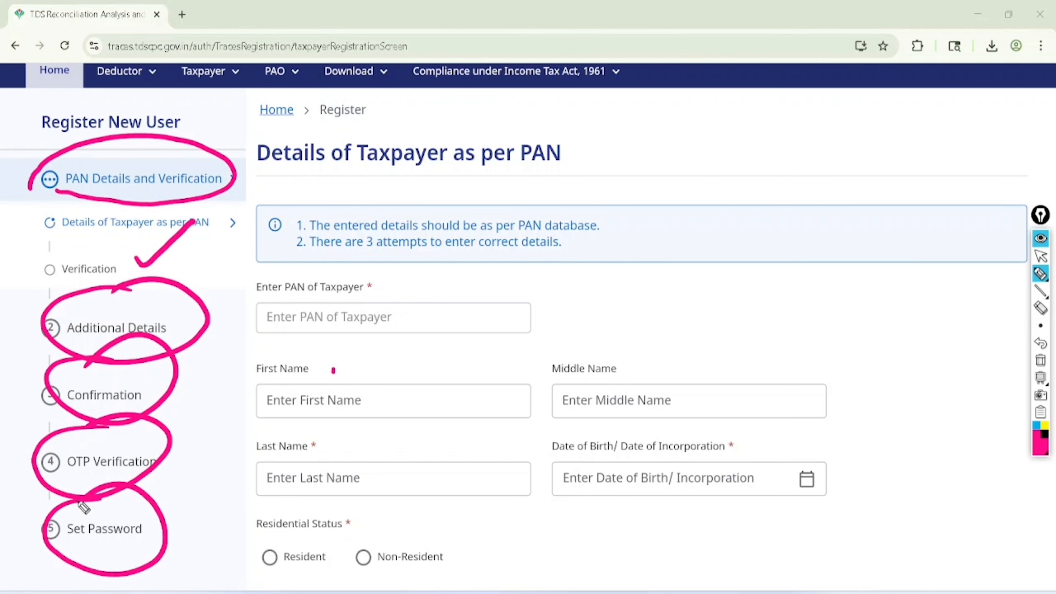
Circle the Enter PAN of Taxpayer label and tick its field with the annotation pen
mouse_move(251, 289)
left_mouse_down()
mouse_move(281, 296)
mouse_move(386, 279)
mouse_move(250, 308)
mouse_move(255, 314)
left_mouse_up()
mouse_move(398, 305)
left_mouse_down()
mouse_move(452, 284)
mouse_move(487, 249)
left_mouse_up()
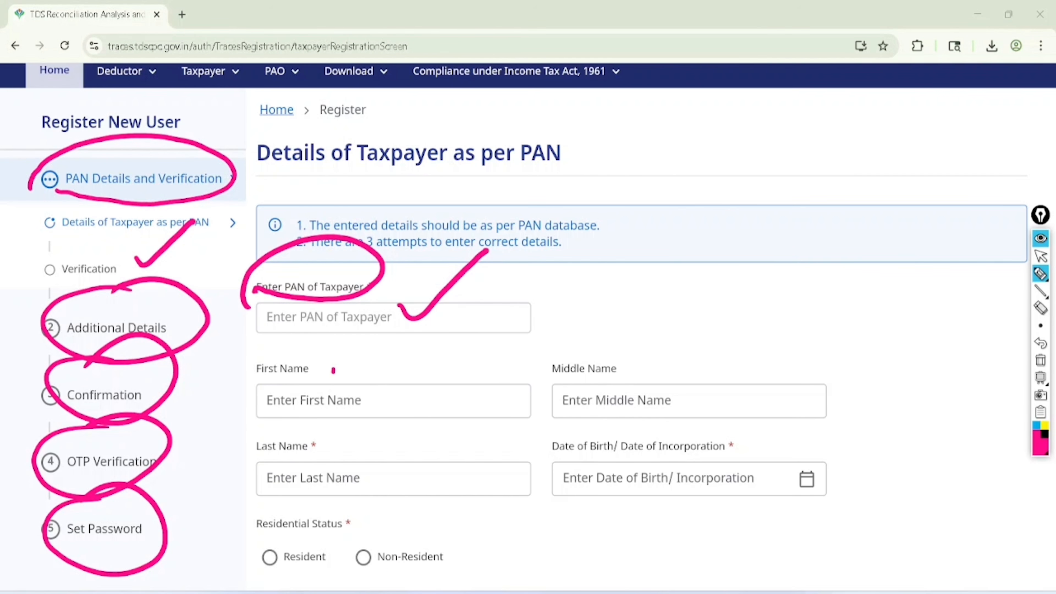
left_click_drag(496, 317, 557, 270)
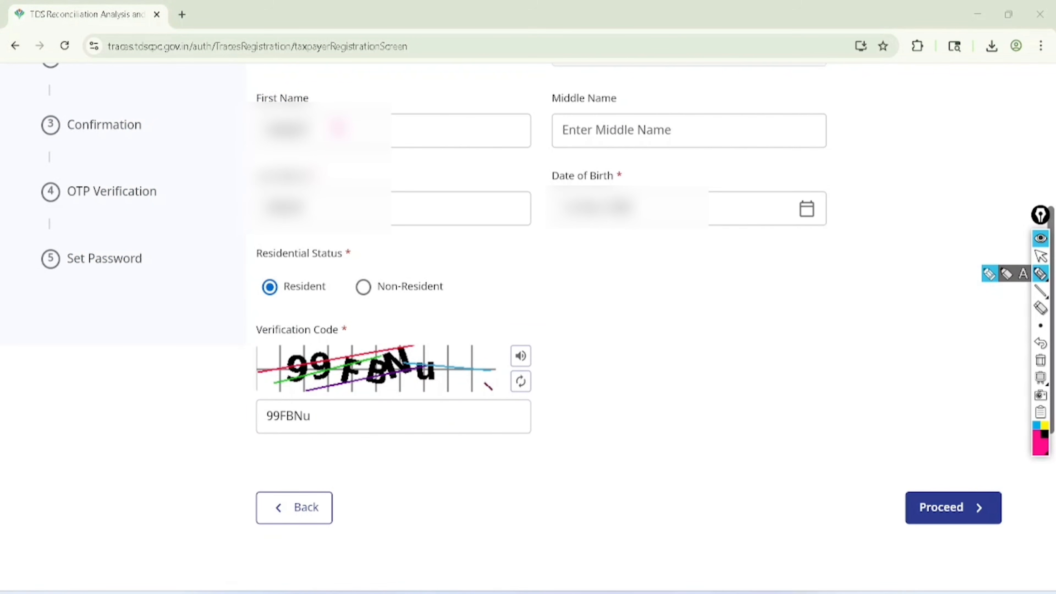
Tick the first, middle and last name fields and circle Date of Birth with the annotation pen
left_click_drag(339, 136, 418, 100)
left_click_drag(536, 113, 614, 82)
mouse_move(395, 203)
left_mouse_down()
mouse_move(407, 218)
mouse_move(481, 177)
left_mouse_up()
mouse_move(618, 157)
left_mouse_down()
mouse_move(533, 222)
mouse_move(584, 152)
left_mouse_up()
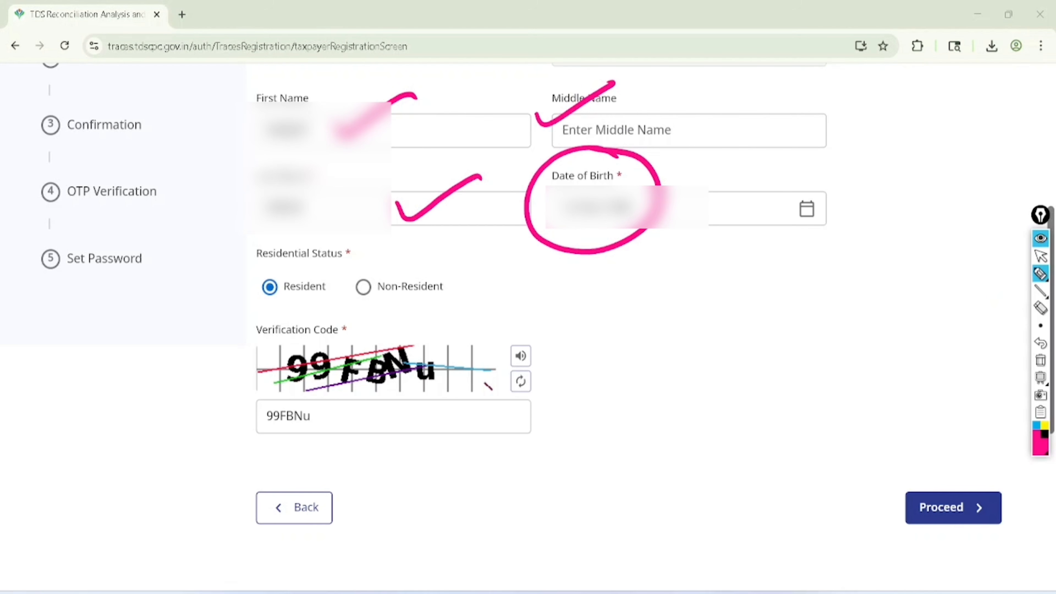
Mark the residential status options, the verification code with its entry field, and Proceed with the annotation pen
mouse_move(309, 221)
left_mouse_down()
mouse_move(241, 297)
mouse_move(335, 239)
mouse_move(287, 216)
left_mouse_up()
mouse_move(409, 258)
left_mouse_down()
mouse_move(356, 295)
mouse_move(417, 255)
mouse_move(395, 254)
left_mouse_up()
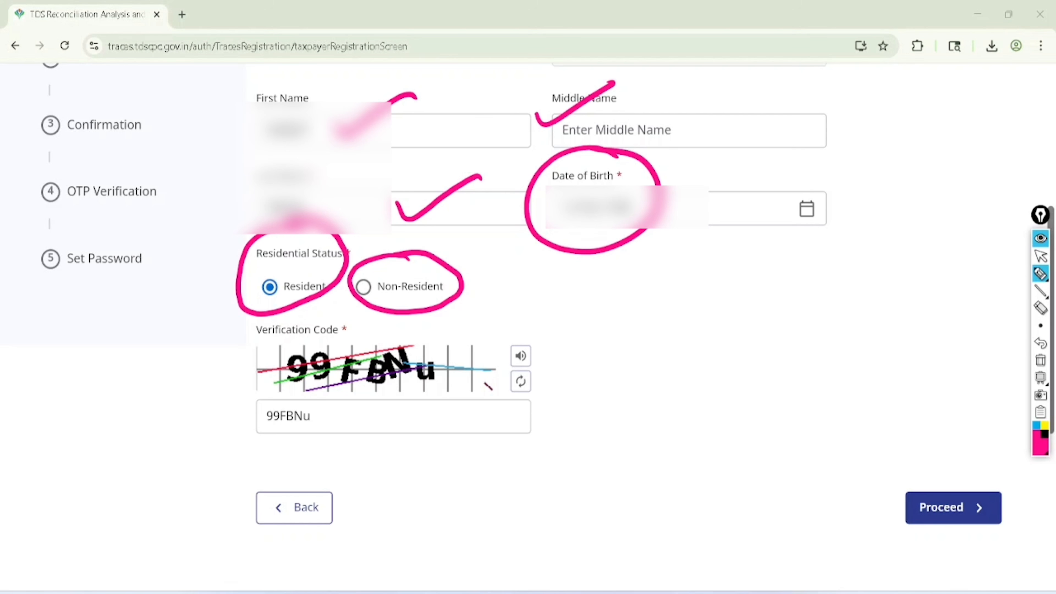
left_click_drag(320, 330, 323, 343)
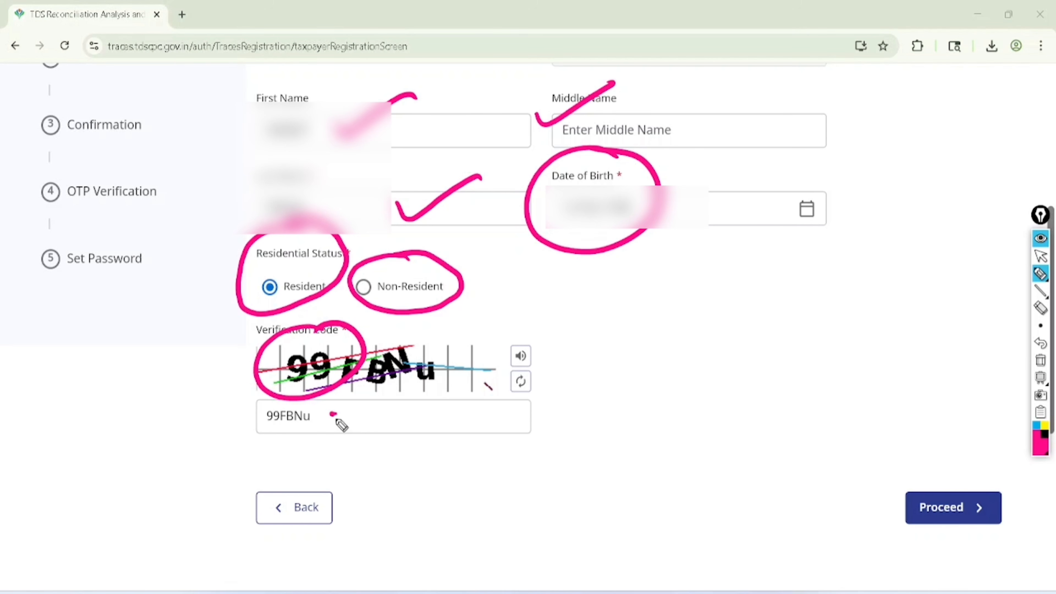
left_click_drag(331, 414, 398, 382)
mouse_move(953, 461)
left_mouse_down()
mouse_move(885, 483)
mouse_move(925, 452)
left_mouse_up()
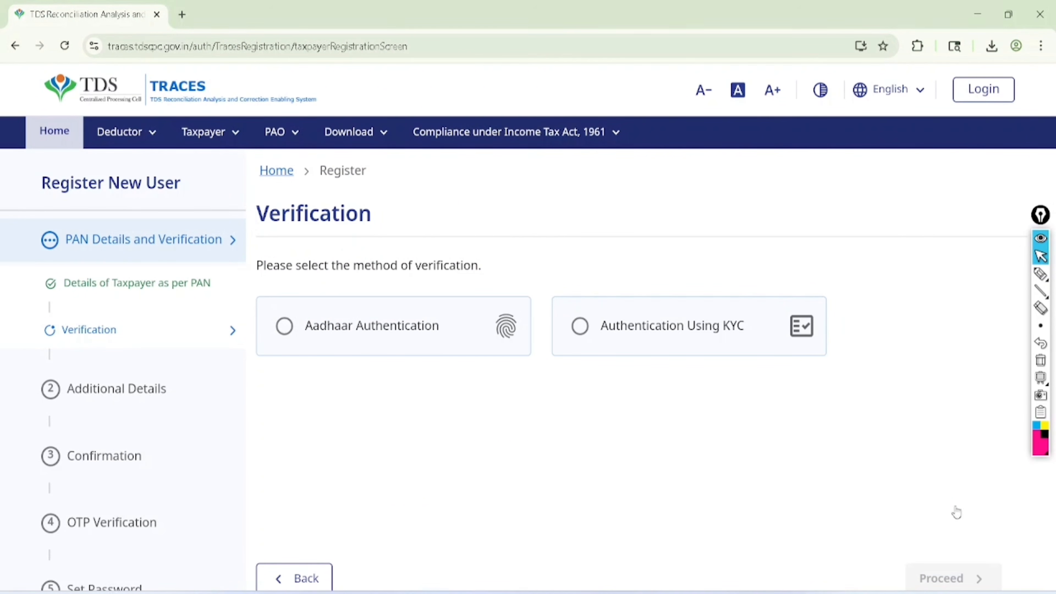
Circle the Aadhaar Authentication and Authentication Using KYC methods with the annotation pen, then clear the marks
left_click(1040, 273)
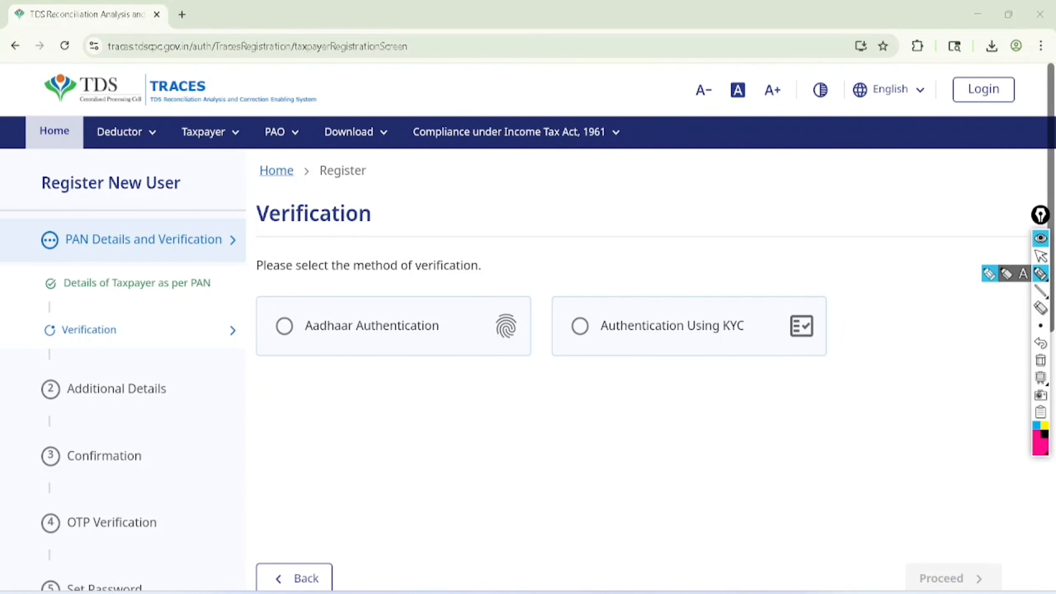
mouse_move(286, 342)
left_mouse_down()
mouse_move(367, 359)
mouse_move(444, 287)
mouse_move(278, 337)
mouse_move(291, 352)
left_mouse_up()
mouse_move(752, 269)
left_mouse_down()
mouse_move(675, 244)
mouse_move(732, 256)
left_mouse_up()
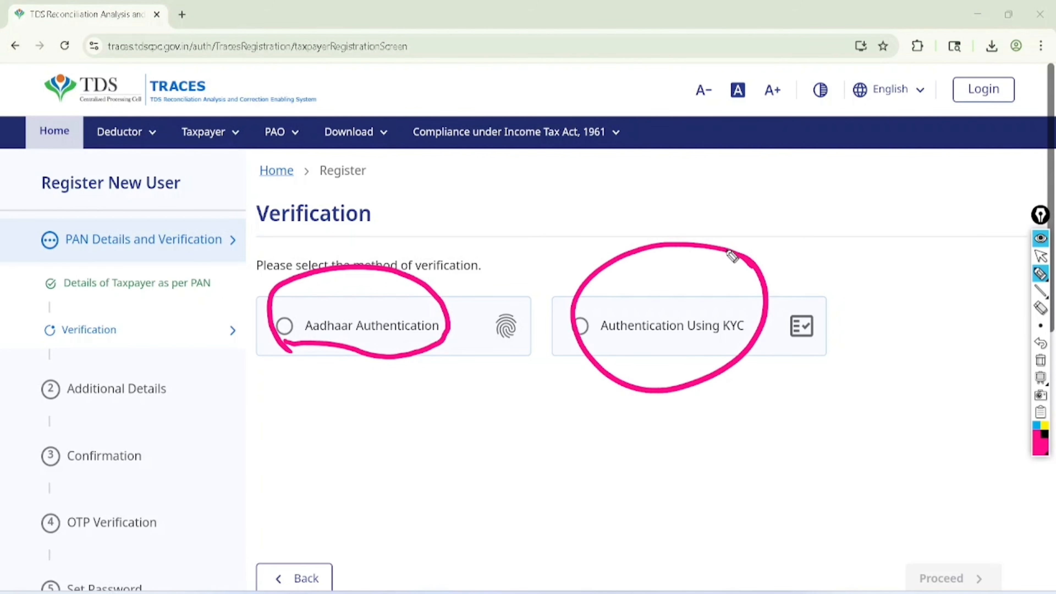
left_click(1040, 255)
left_click(1040, 359)
Select Aadhaar Authentication as the verification method and proceed
left_click(285, 326)
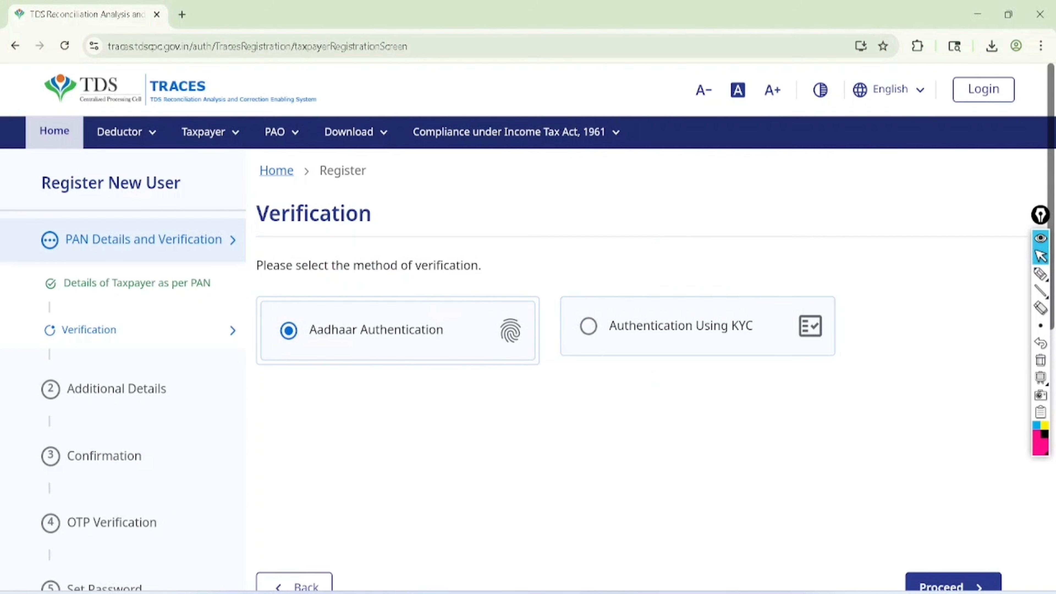
scroll(624, 375, "down", 2)
left_click(952, 498)
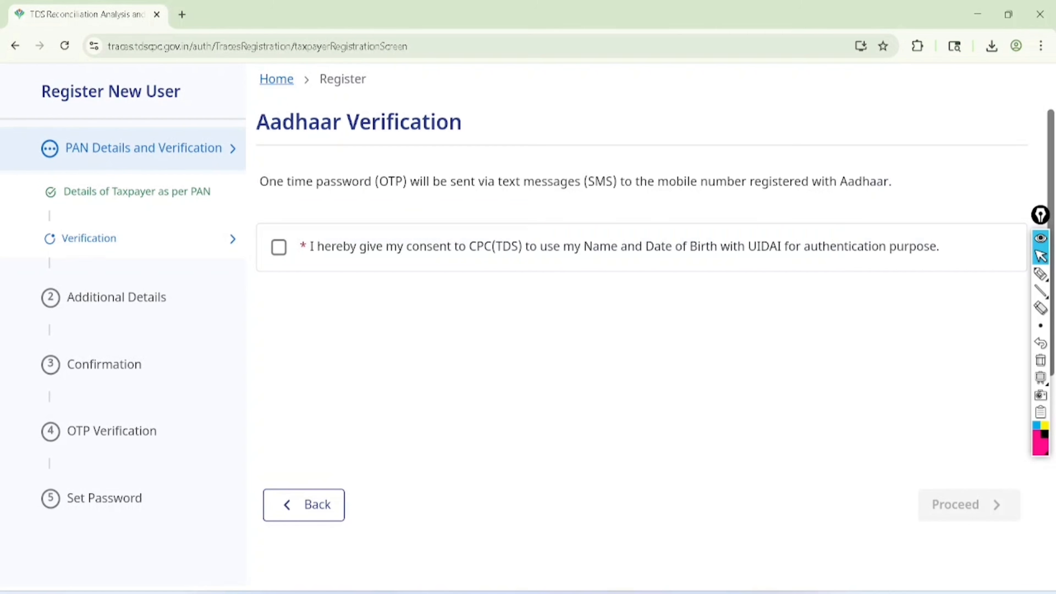
Give consent to use the name and date of birth with UIDAI and proceed to OTP authentication
left_click(279, 247)
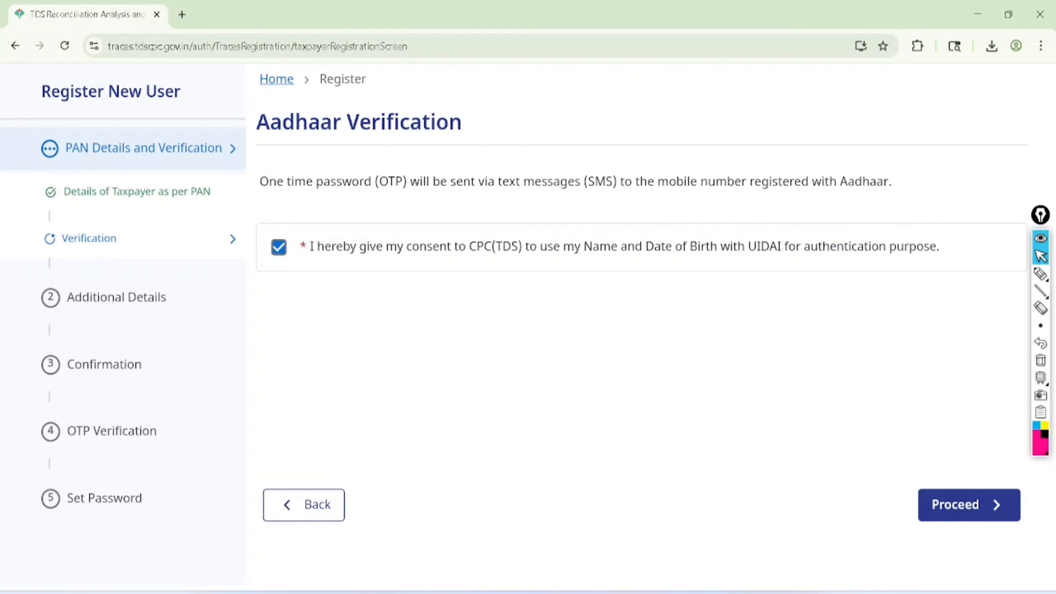
left_click(964, 505)
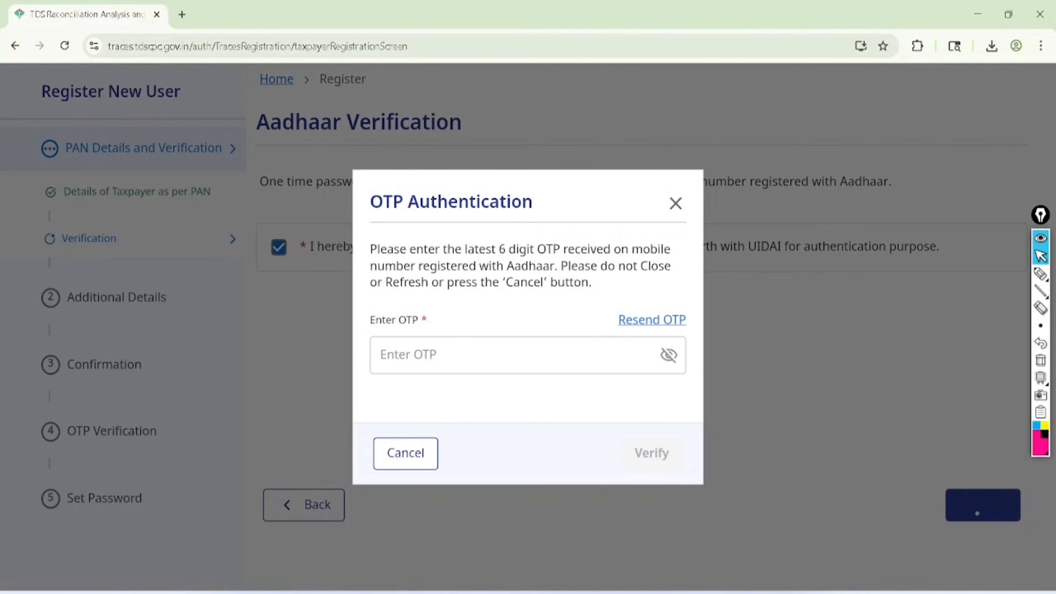
Tick the OTP field and circle Verify in the OTP Authentication dialog with the annotation pen
left_click(530, 355)
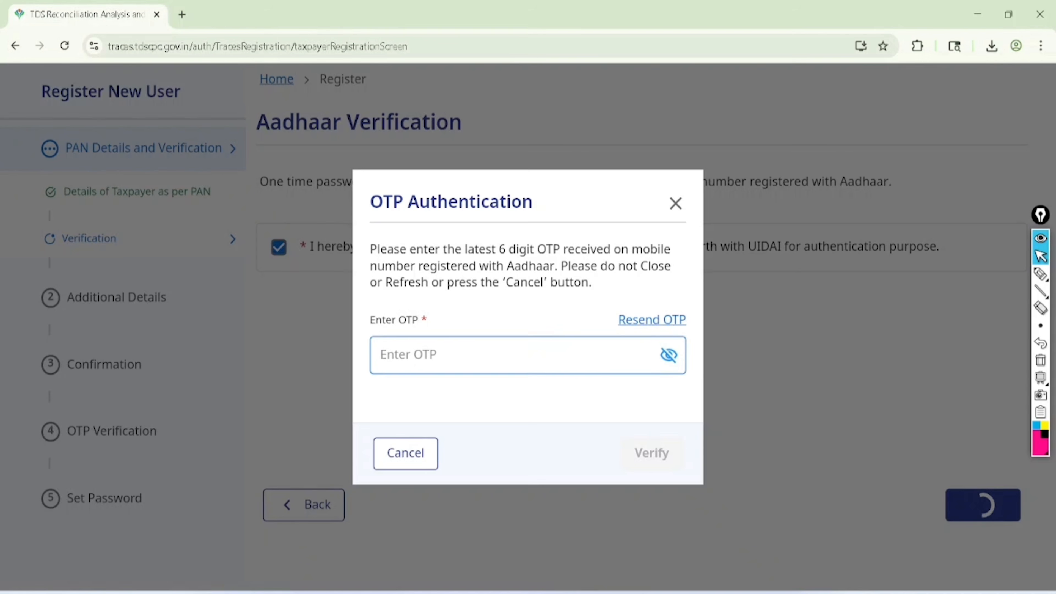
left_click(1040, 273)
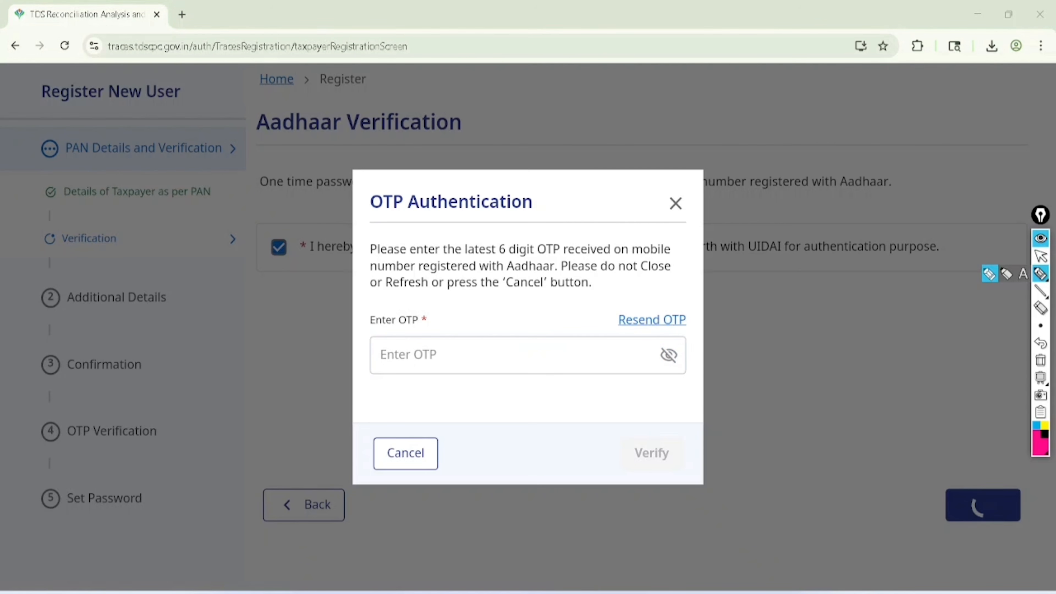
left_click_drag(471, 348, 545, 286)
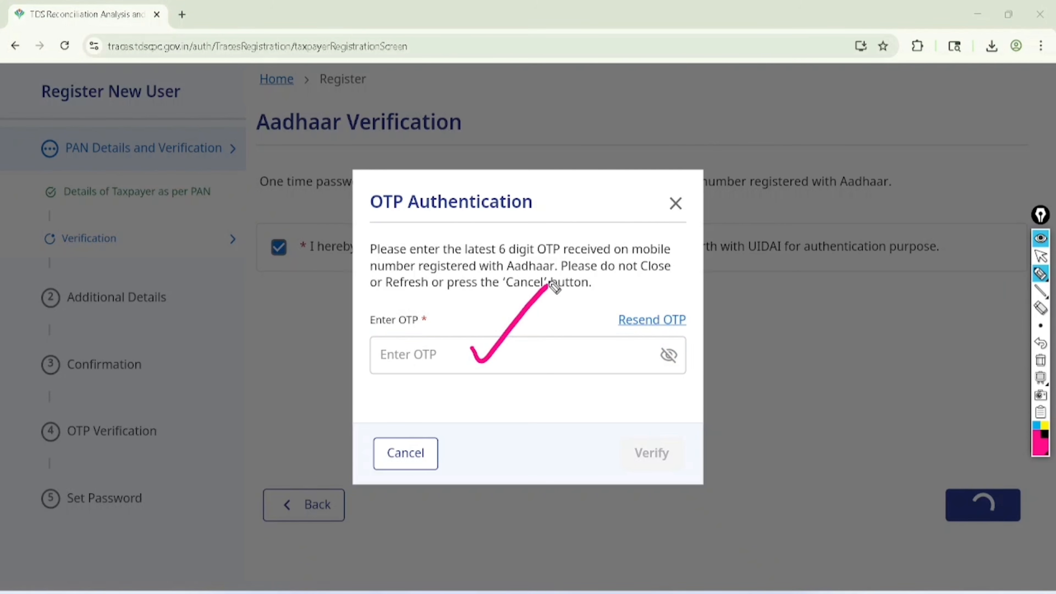
mouse_move(669, 411)
left_mouse_down()
mouse_move(629, 410)
mouse_move(677, 399)
mouse_move(645, 395)
left_mouse_up()
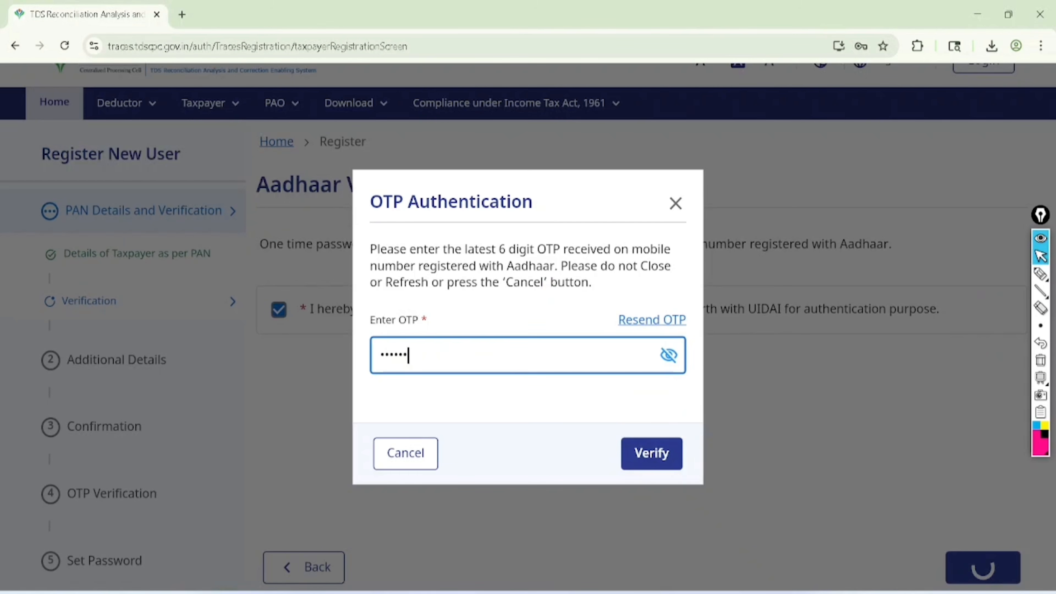
Submit the entered Aadhaar OTP for verification
key("Return")
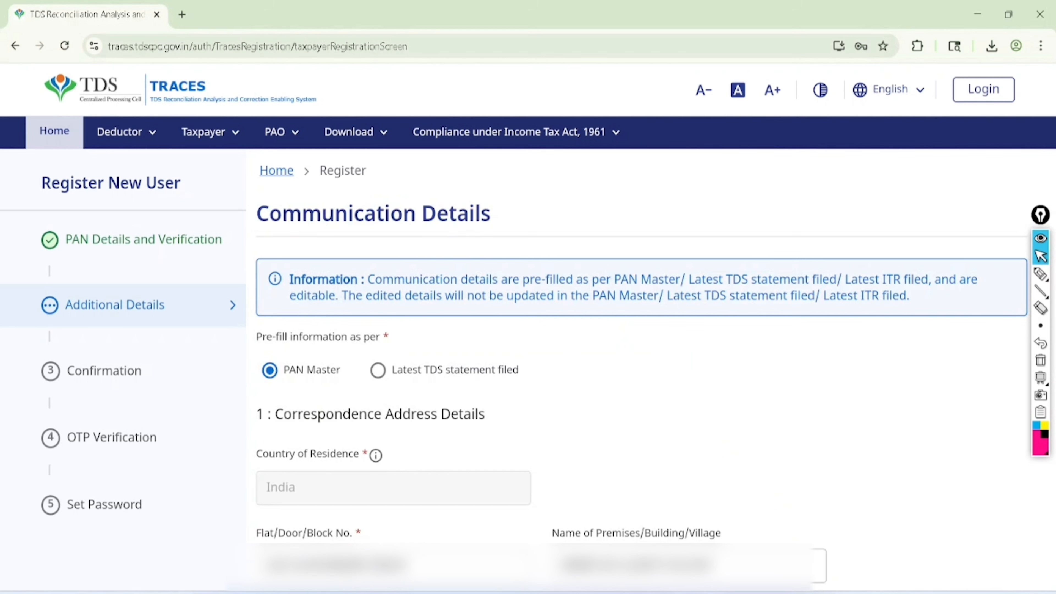
With the annotation pen, circle the Correspondence Address Details heading, tick the Flat/Door/Block No. and Road/Street/Sector fields, and clear the marks
scroll(527, 325, "down", 5)
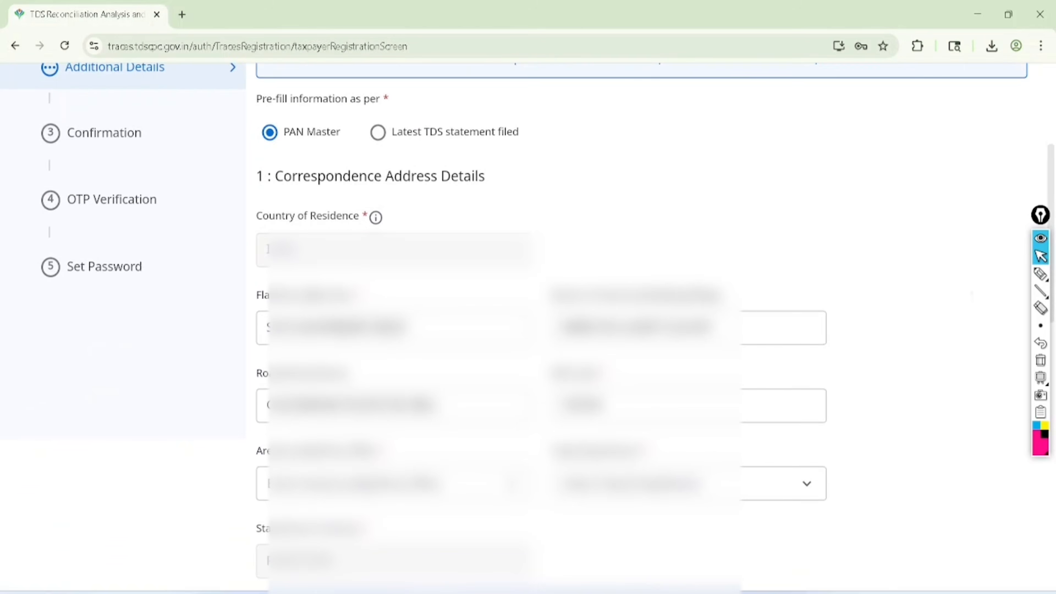
left_click(1041, 274)
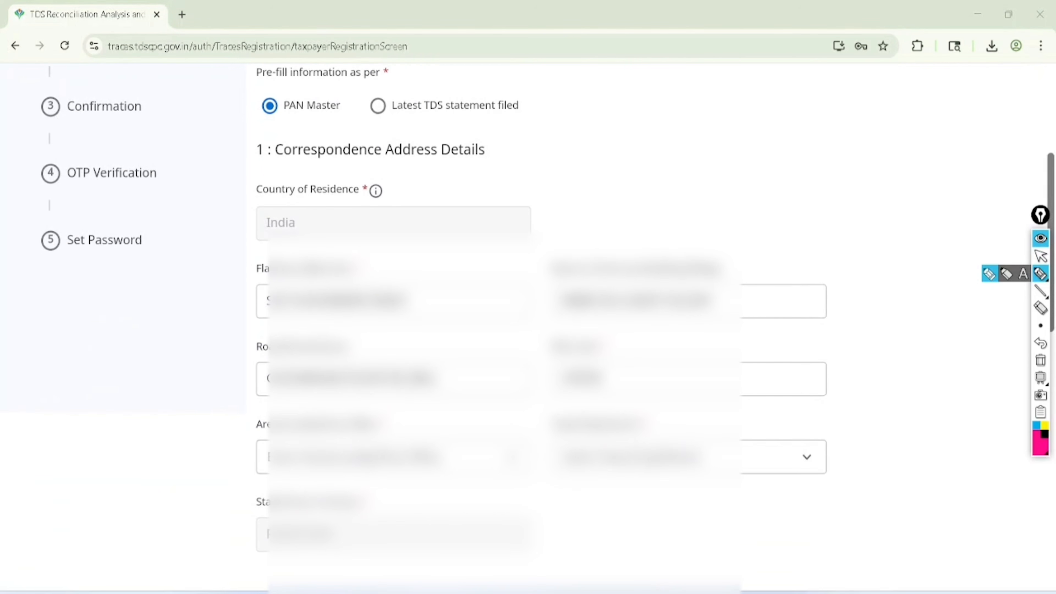
mouse_move(260, 175)
left_mouse_down()
mouse_move(358, 177)
mouse_move(478, 108)
mouse_move(247, 152)
left_mouse_up()
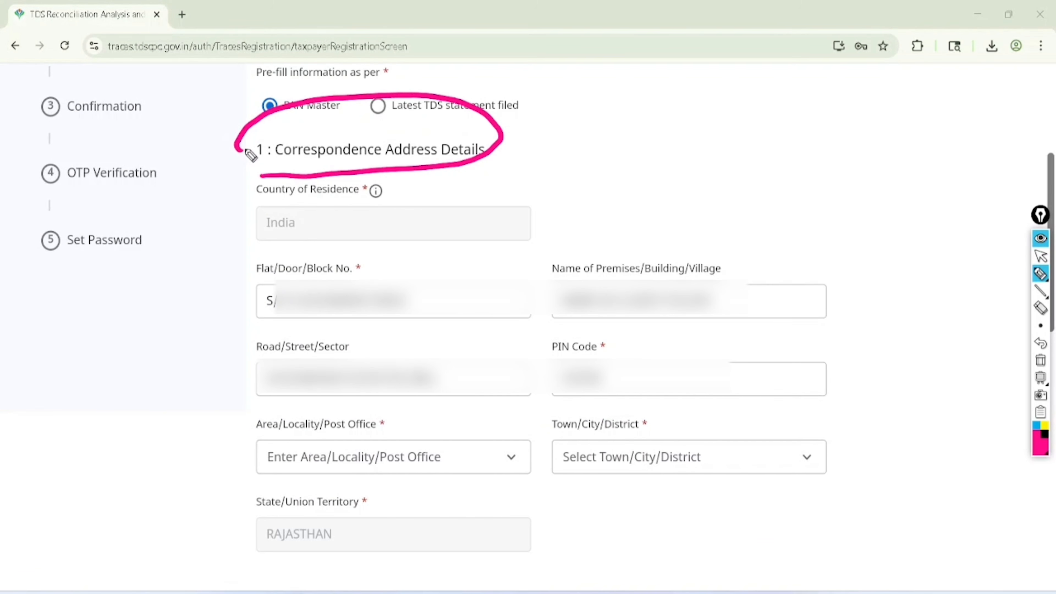
left_click_drag(204, 302, 297, 244)
left_click_drag(224, 360, 293, 300)
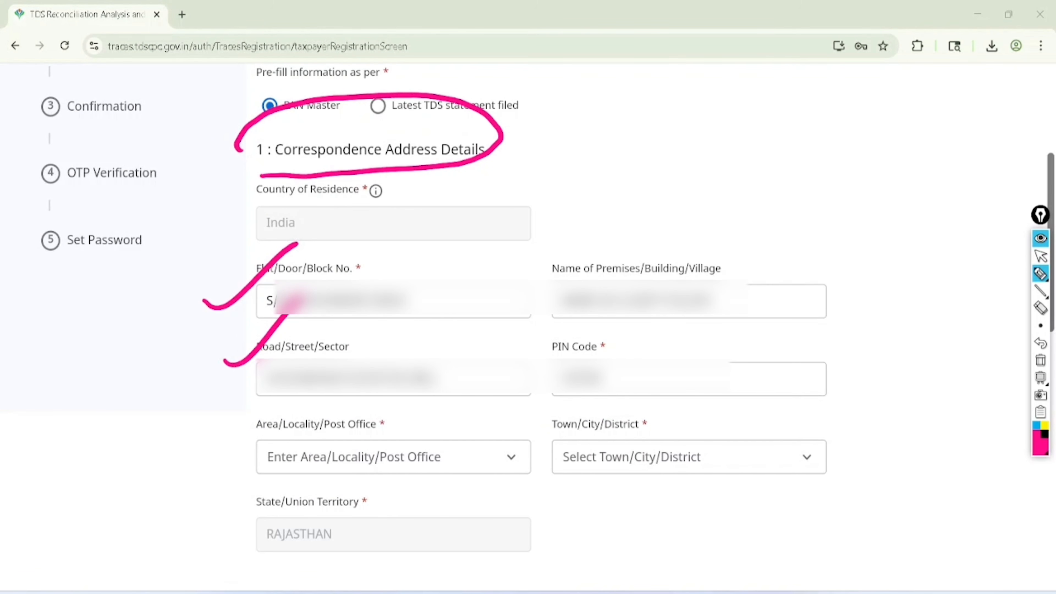
left_click(1040, 256)
left_click(1040, 359)
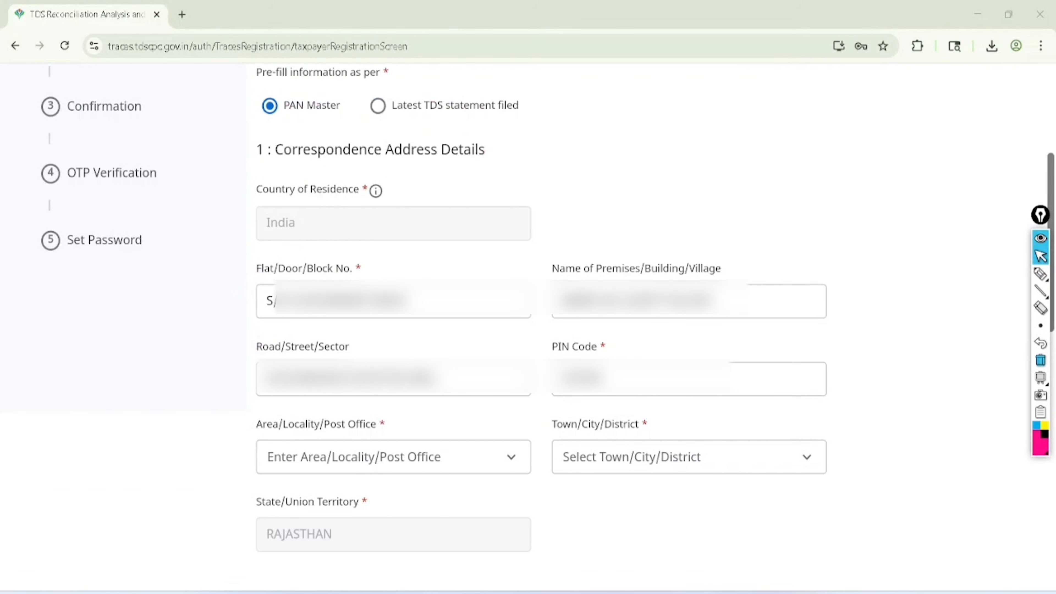
Circle the mobile number, alternate mobile, email, alternate email and both "belongs to" fields under Contact Details with the annotation pen
scroll(540, 328, "down", 10)
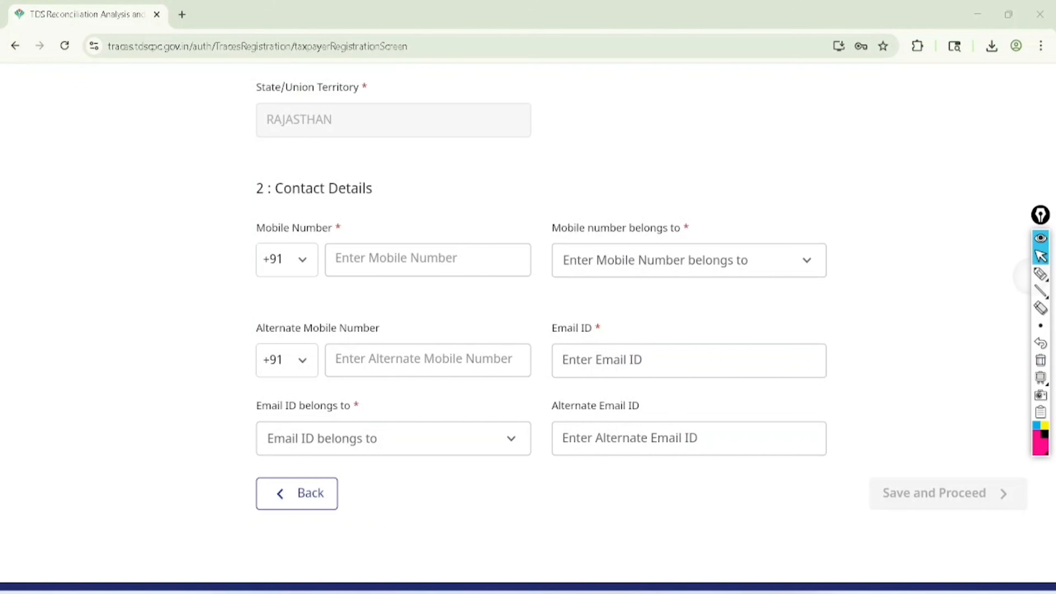
left_click(1040, 274)
mouse_move(410, 206)
left_mouse_down()
mouse_move(370, 207)
mouse_move(469, 250)
mouse_move(378, 216)
left_mouse_up()
mouse_move(684, 181)
left_mouse_down()
mouse_move(605, 174)
mouse_move(736, 198)
mouse_move(654, 177)
left_mouse_up()
mouse_move(353, 305)
left_mouse_down()
mouse_move(254, 309)
mouse_move(410, 293)
mouse_move(352, 291)
left_mouse_up()
mouse_move(592, 293)
left_mouse_down()
mouse_move(514, 350)
mouse_move(599, 290)
mouse_move(577, 298)
left_mouse_up()
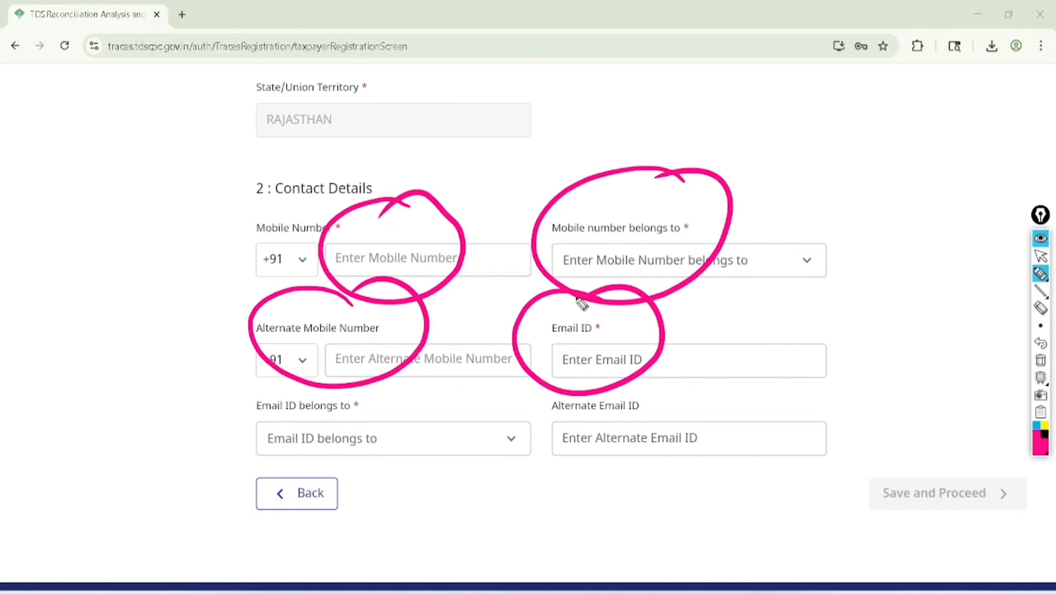
mouse_move(394, 392)
left_mouse_down()
mouse_move(370, 383)
mouse_move(401, 460)
mouse_move(335, 395)
left_mouse_up()
mouse_move(627, 388)
left_mouse_down()
mouse_move(526, 422)
mouse_move(626, 374)
left_mouse_up()
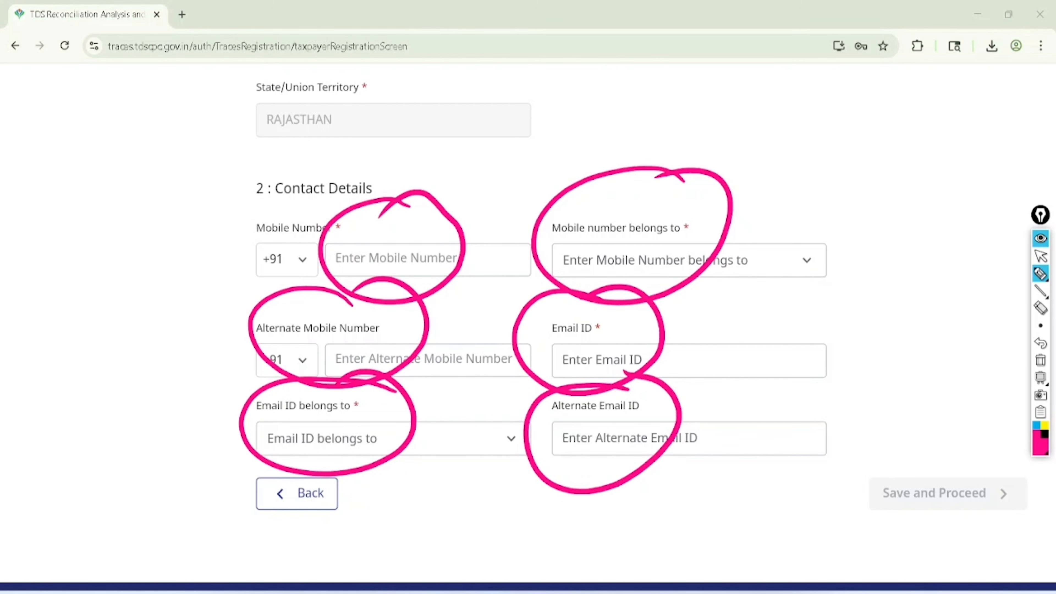
Handwrite a "2M" note and a second note for two emails in the blank area beside the Contact Details form
mouse_move(784, 157)
left_mouse_down()
mouse_move(810, 181)
mouse_move(891, 131)
left_mouse_up()
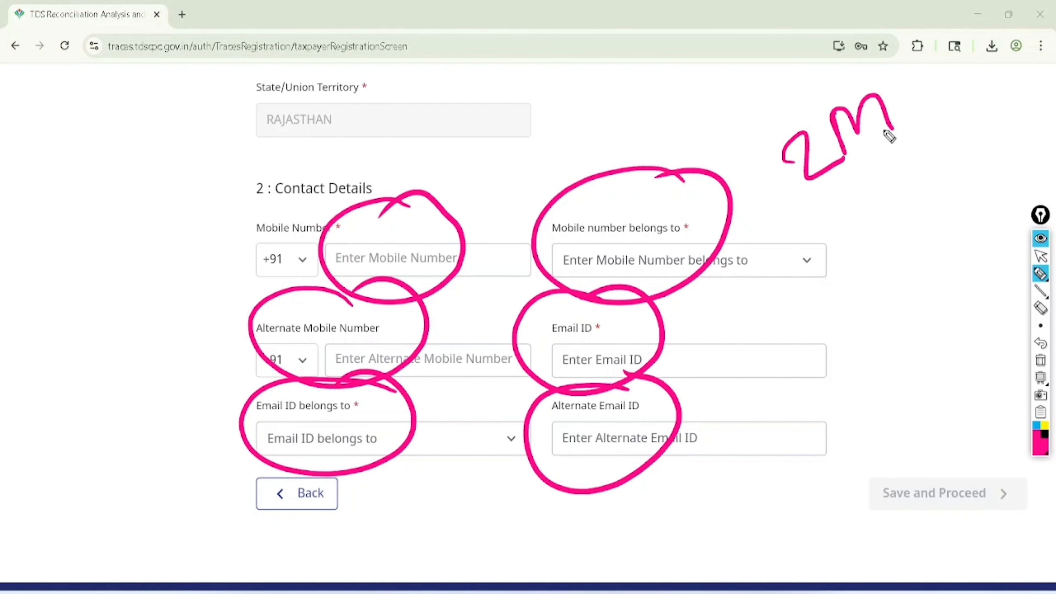
mouse_move(810, 199)
left_mouse_down()
mouse_move(829, 236)
mouse_move(860, 214)
left_mouse_up()
left_click_drag(863, 210, 948, 160)
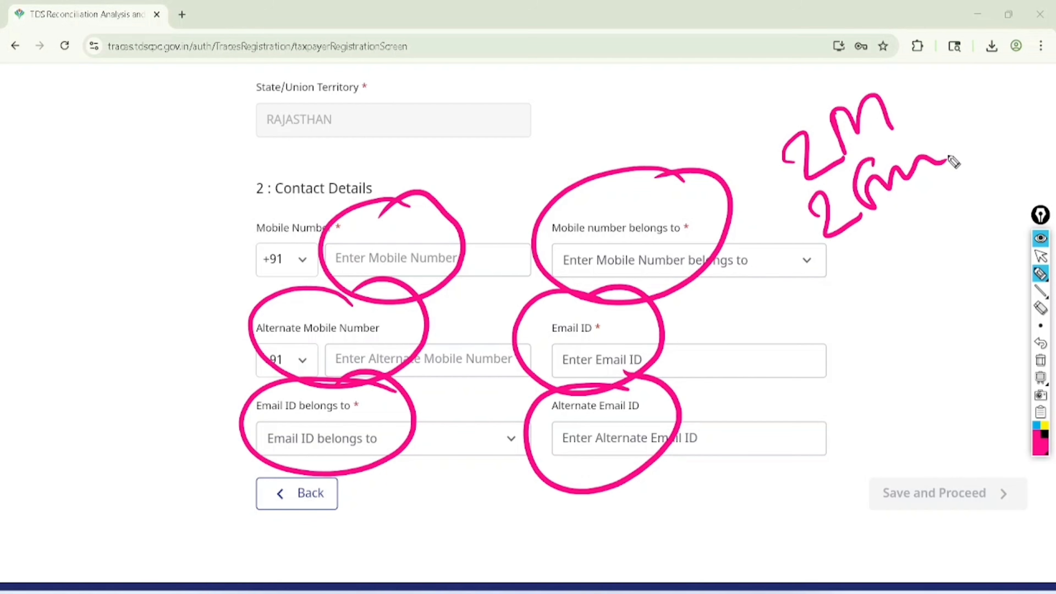
Circle Save and Proceed with the annotation pen, and save the communication details to move to Confirmation
mouse_move(977, 445)
left_mouse_down()
mouse_move(859, 487)
mouse_move(930, 435)
left_mouse_up()
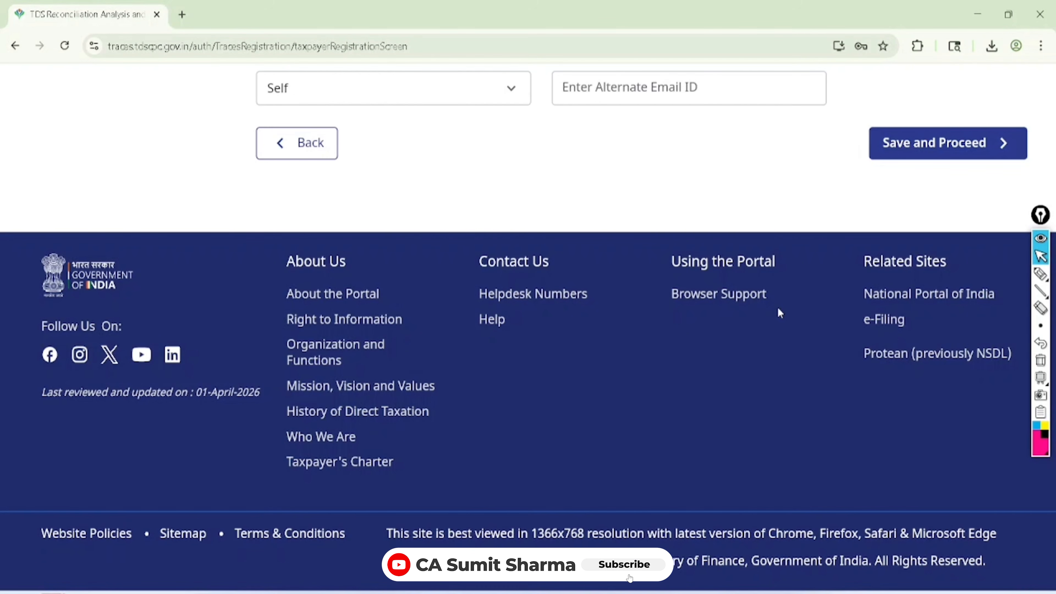
left_click(948, 143)
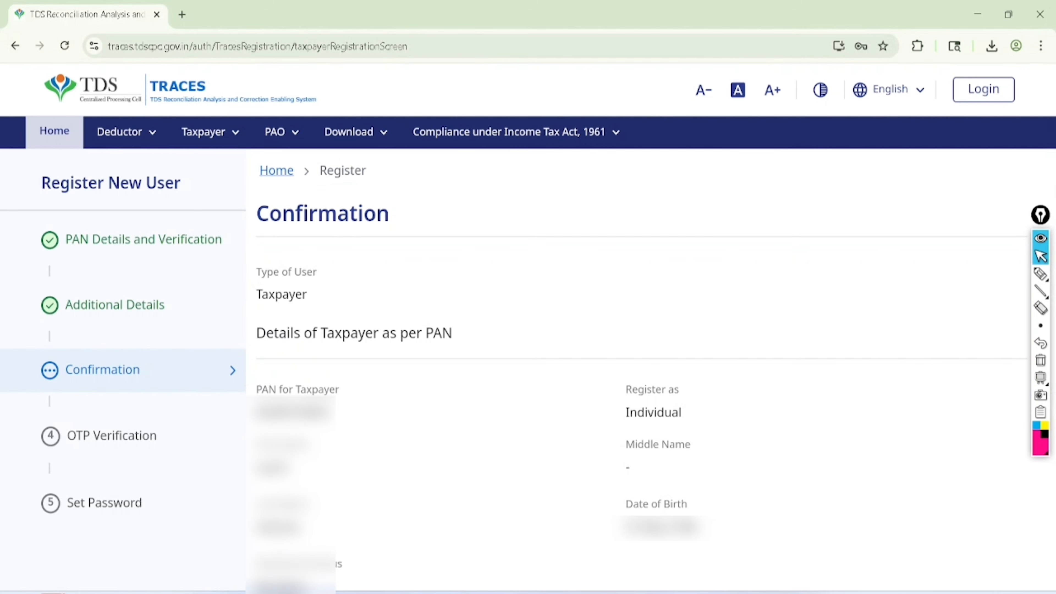
Circle the Confirmation stage, mark the taxpayer's PAN, name and date of birth details with the annotation pen, and submit the confirmation
left_click(1041, 275)
mouse_move(94, 330)
left_mouse_down()
mouse_move(71, 428)
mouse_move(85, 339)
left_mouse_up()
left_click_drag(356, 383, 450, 326)
left_click_drag(320, 470, 401, 424)
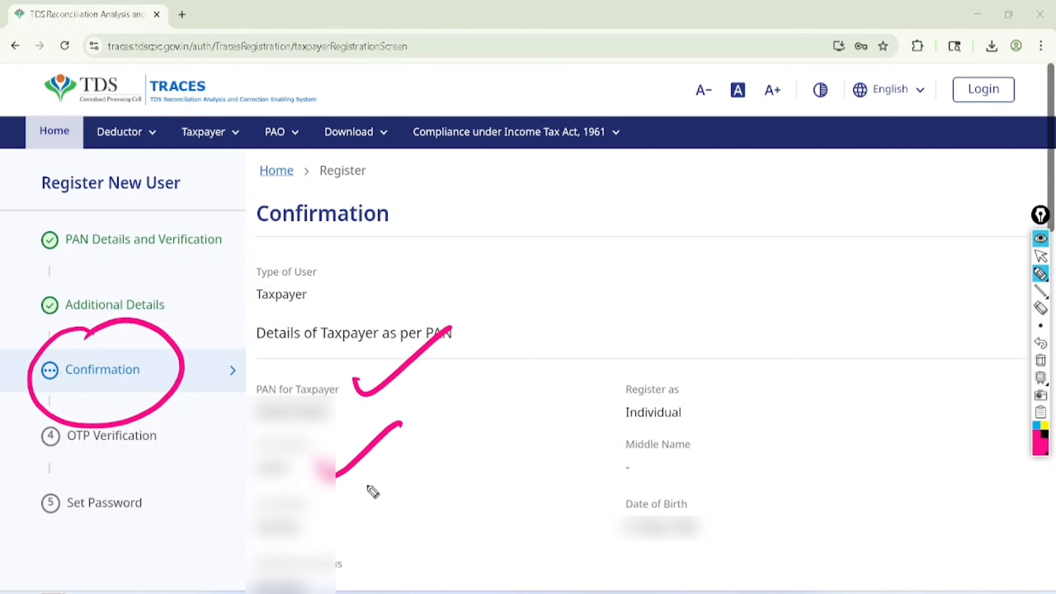
left_click_drag(353, 516, 430, 480)
left_click_drag(708, 485, 663, 454)
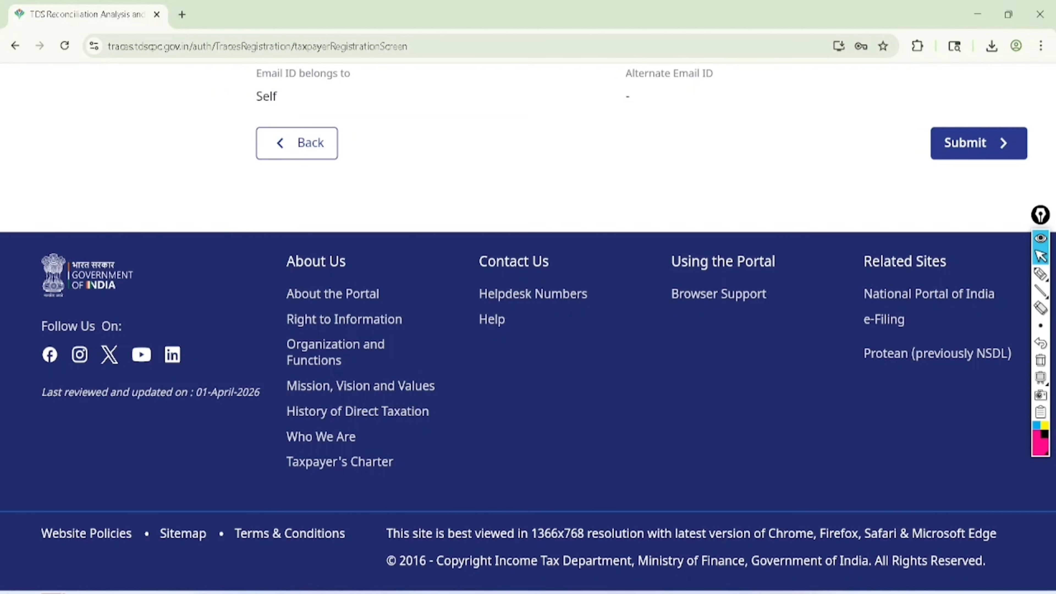
left_click(978, 143)
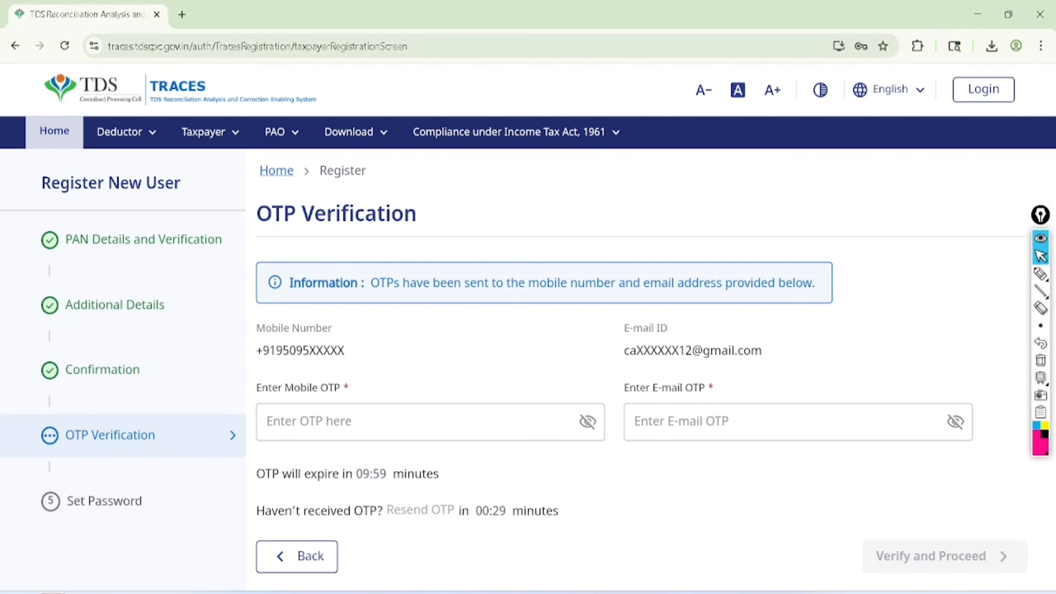
On the OTP Verification page, circle the mobile number, E-mail ID, Verify and Proceed and Set Password, and tick both OTP fields with the annotation pen
left_click(1040, 274)
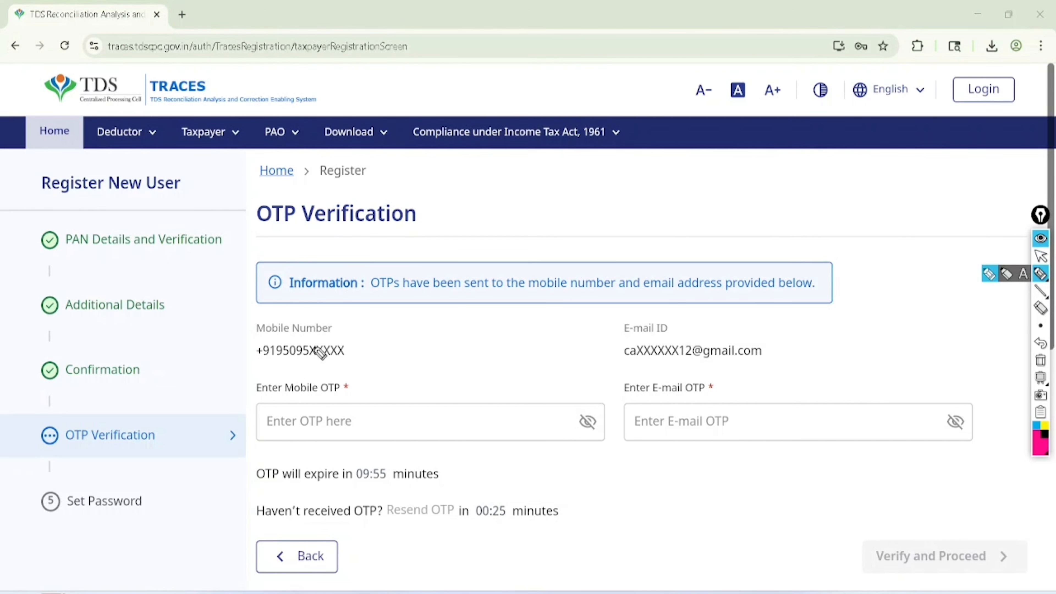
mouse_move(321, 303)
left_mouse_down()
mouse_move(245, 344)
mouse_move(345, 306)
mouse_move(336, 300)
left_mouse_up()
mouse_move(358, 414)
left_mouse_down()
mouse_move(375, 432)
mouse_move(429, 369)
left_mouse_up()
mouse_move(707, 287)
left_mouse_down()
mouse_move(651, 274)
mouse_move(673, 372)
mouse_move(671, 291)
left_mouse_up()
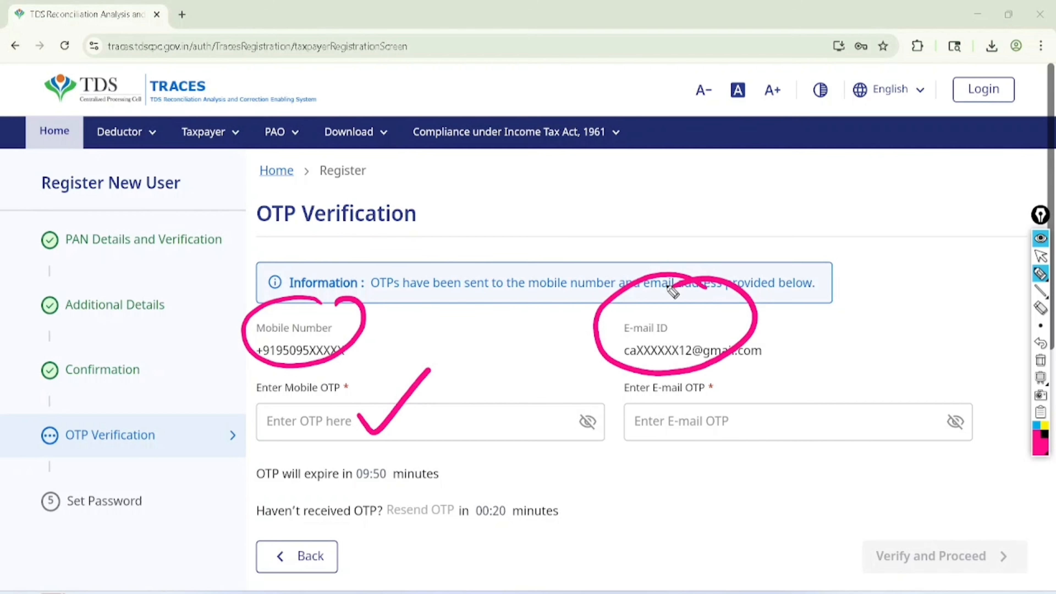
mouse_move(669, 425)
left_mouse_down()
mouse_move(734, 412)
mouse_move(773, 378)
left_mouse_up()
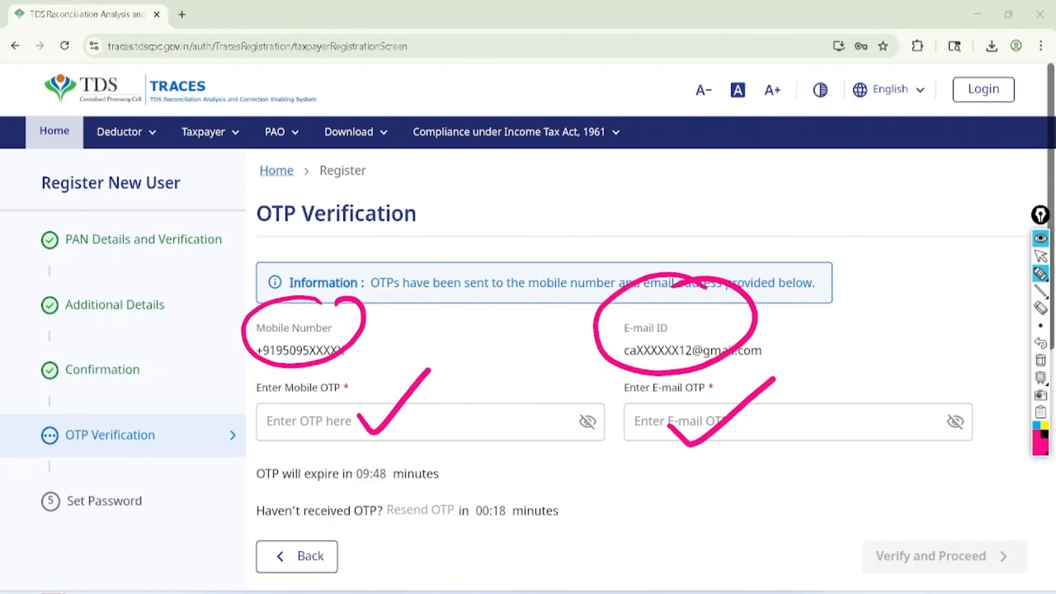
mouse_move(992, 508)
left_mouse_down()
mouse_move(997, 581)
mouse_move(955, 476)
left_mouse_up()
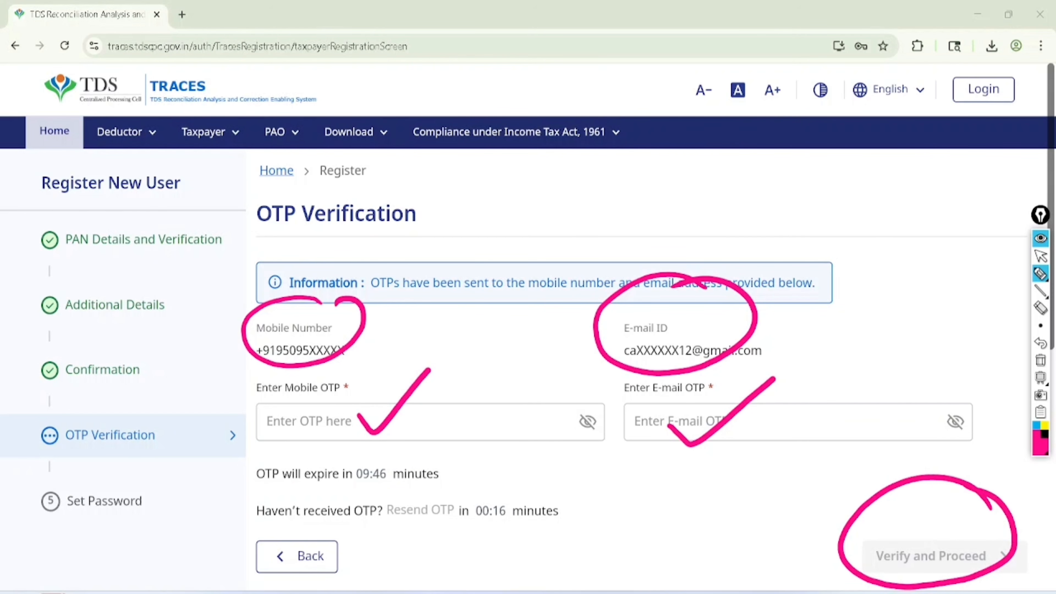
mouse_move(95, 470)
left_mouse_down()
mouse_move(99, 558)
mouse_move(168, 453)
mouse_move(162, 520)
mouse_move(123, 473)
left_mouse_up()
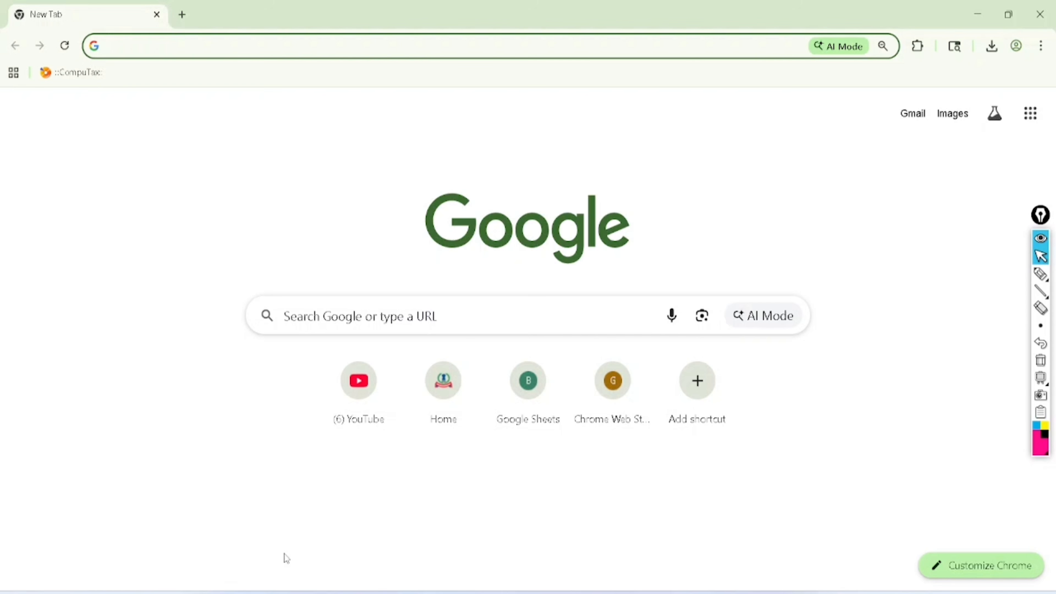
Search Google for "tds traces login" and open the TRACES portal
type("T")
key("Return")
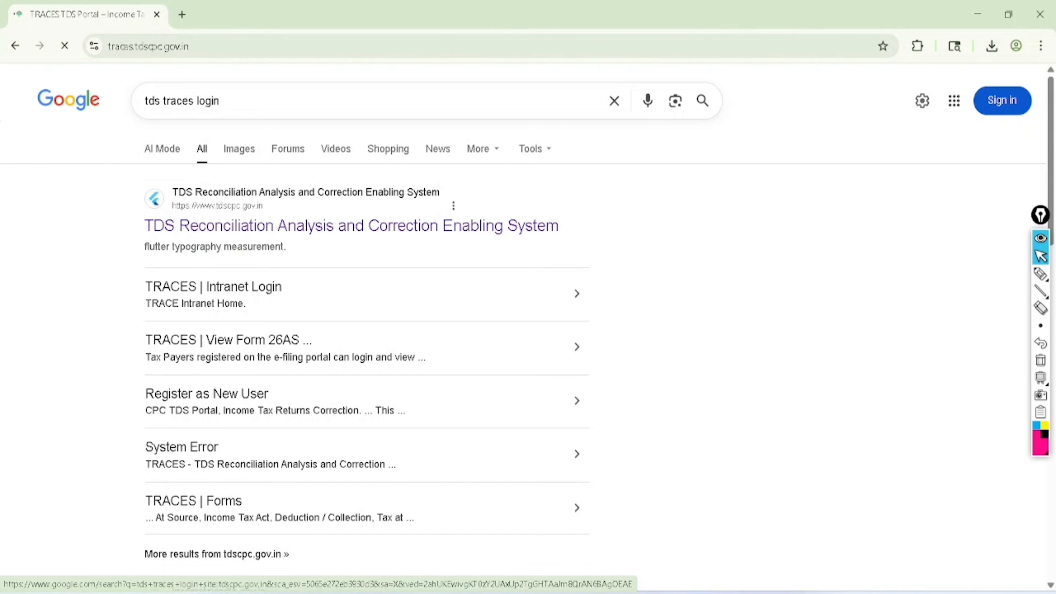
Circle Register As New User and Login on the TRACES home page and tick Login with the annotation pen
left_click(1040, 274)
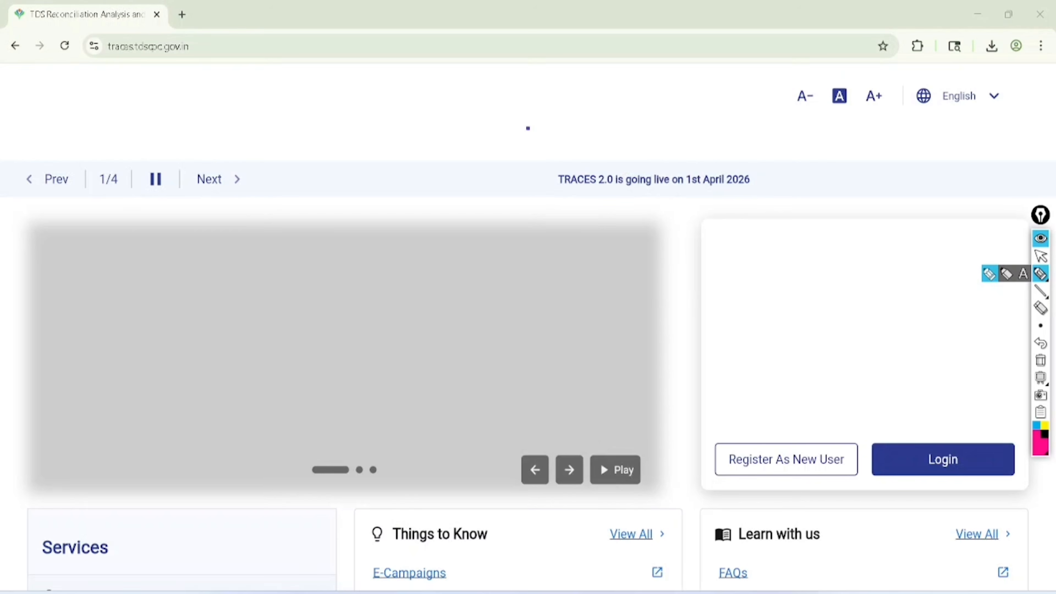
mouse_move(831, 392)
left_mouse_down()
mouse_move(740, 401)
mouse_move(794, 520)
mouse_move(818, 380)
mouse_move(804, 372)
left_mouse_up()
mouse_move(977, 409)
left_mouse_down()
mouse_move(877, 478)
mouse_move(987, 413)
mouse_move(963, 408)
left_mouse_up()
left_click_drag(888, 377, 963, 329)
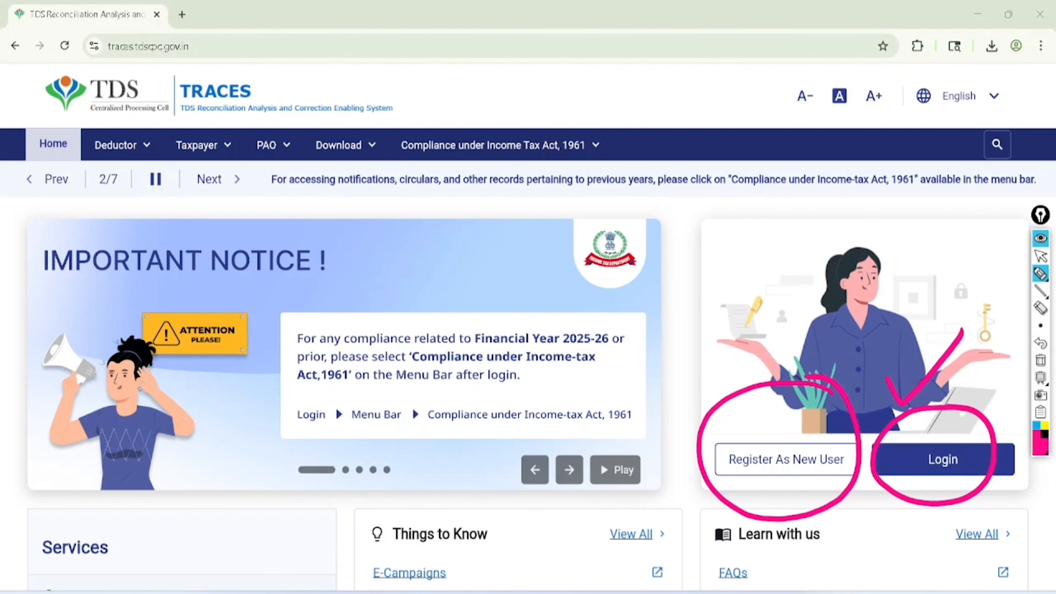
Clear the annotations from the TRACES home page and open the login page
left_click(1041, 256)
left_click(1040, 360)
left_click(948, 457)
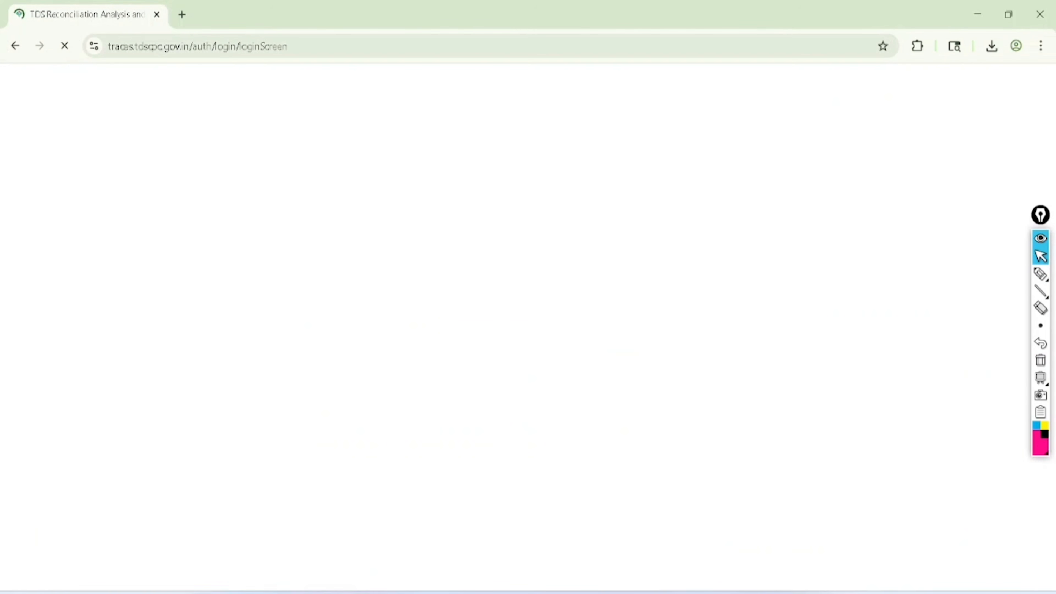
Circle the Deductor, Taxpayer and PAO login types and tick Deductor and Taxpayer with the annotation pen
left_click(1041, 274)
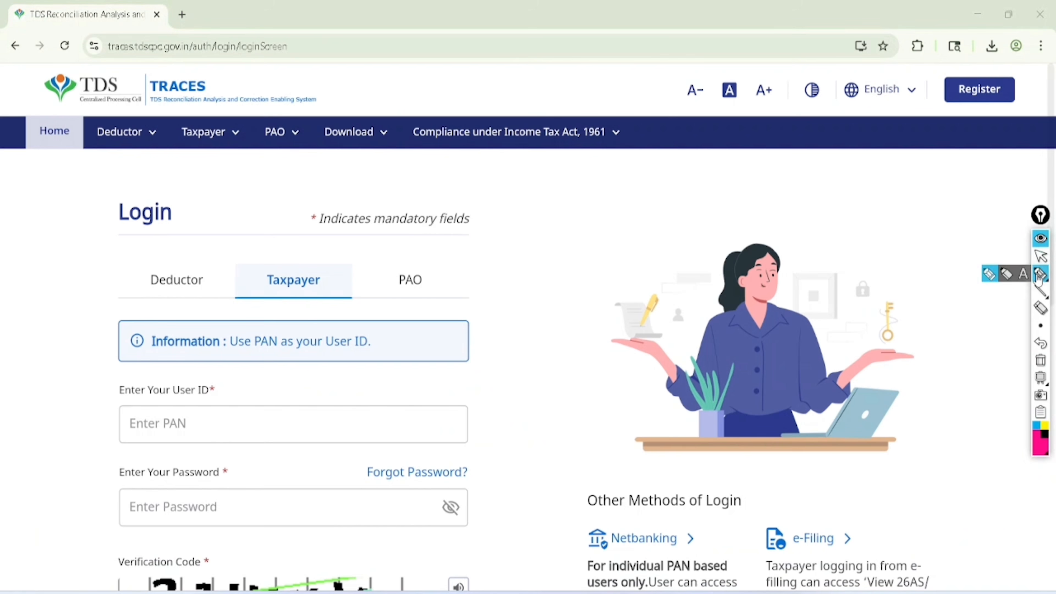
mouse_move(200, 235)
left_mouse_down()
mouse_move(137, 266)
mouse_move(219, 290)
mouse_move(192, 235)
left_mouse_up()
left_click_drag(73, 288, 136, 225)
mouse_move(325, 245)
left_mouse_down()
mouse_move(305, 237)
mouse_move(328, 297)
mouse_move(294, 248)
left_mouse_up()
mouse_move(449, 249)
left_mouse_down()
mouse_move(369, 278)
mouse_move(433, 258)
left_mouse_up()
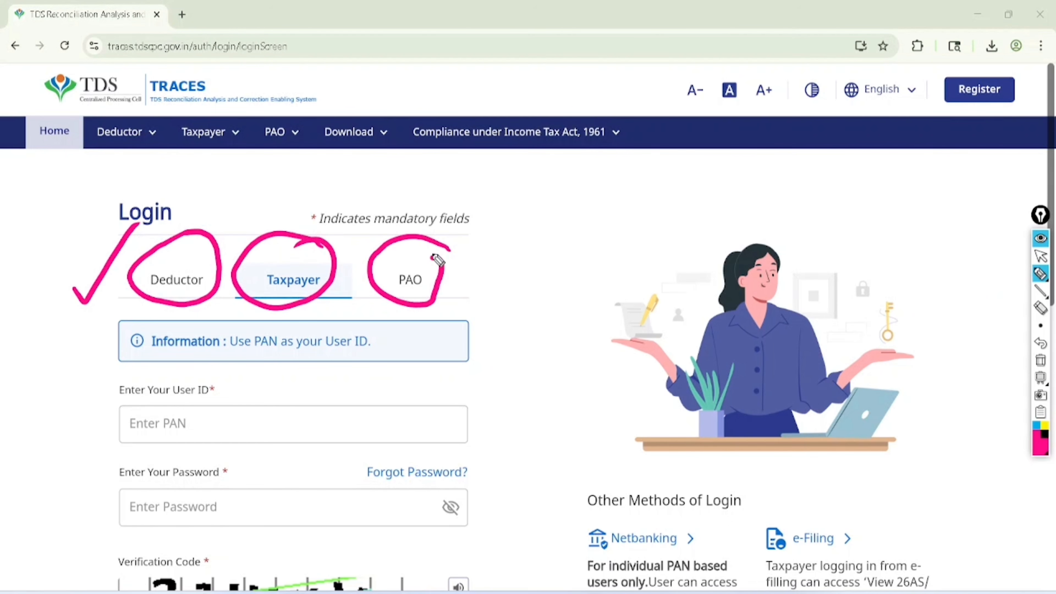
left_click_drag(280, 228, 332, 161)
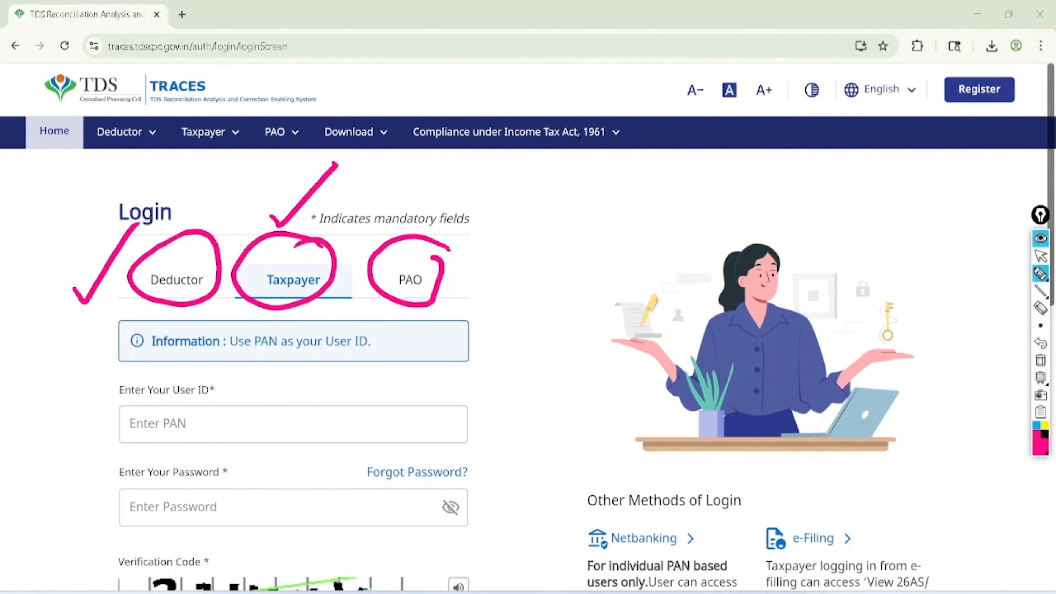
Circle PAN, User ID and Forgot Password, tick the User ID and password fields with the annotation pen, and clear all marks
mouse_move(281, 313)
left_mouse_down()
mouse_move(248, 354)
mouse_move(291, 341)
mouse_move(272, 315)
left_mouse_up()
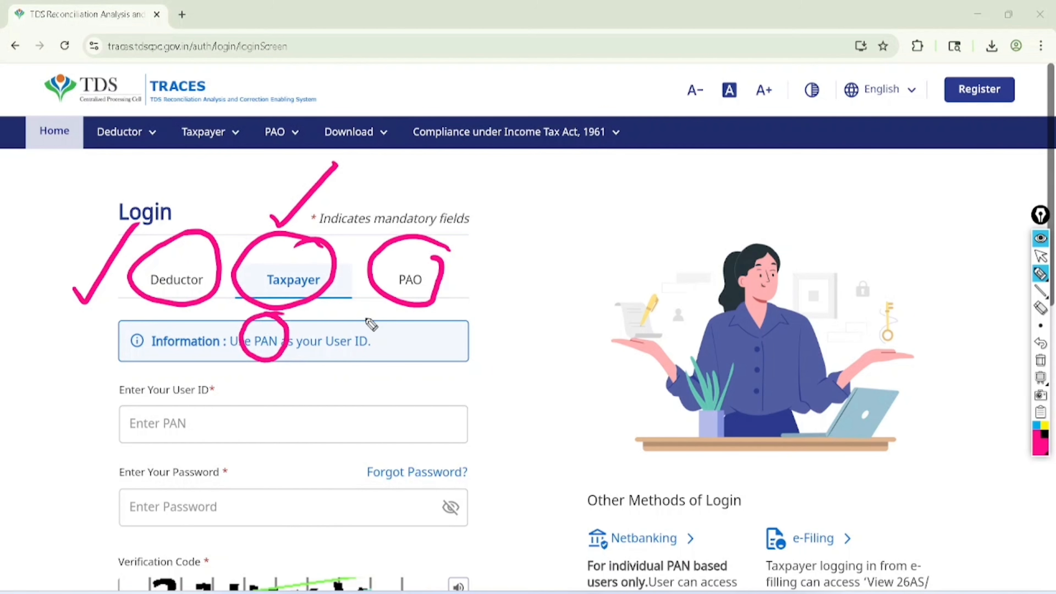
mouse_move(381, 309)
left_mouse_down()
mouse_move(326, 361)
mouse_move(360, 305)
left_mouse_up()
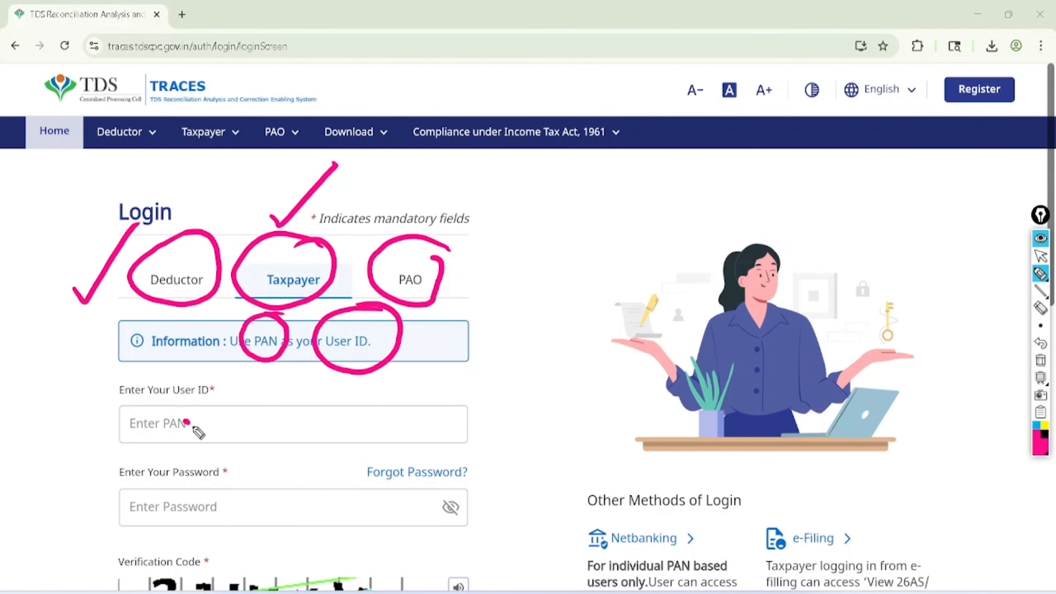
left_click_drag(186, 422, 296, 349)
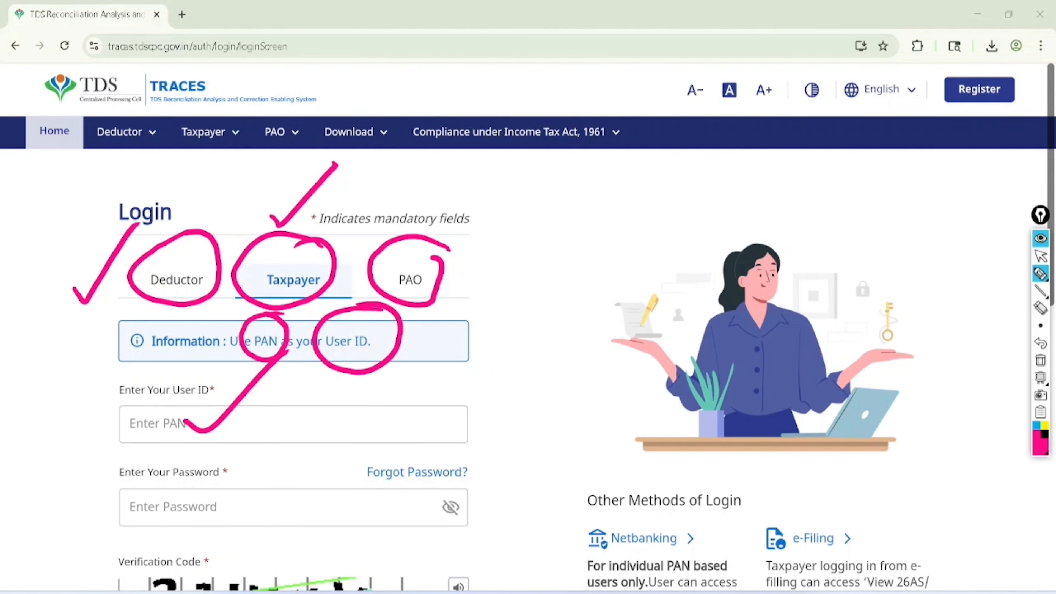
left_click_drag(223, 498, 277, 452)
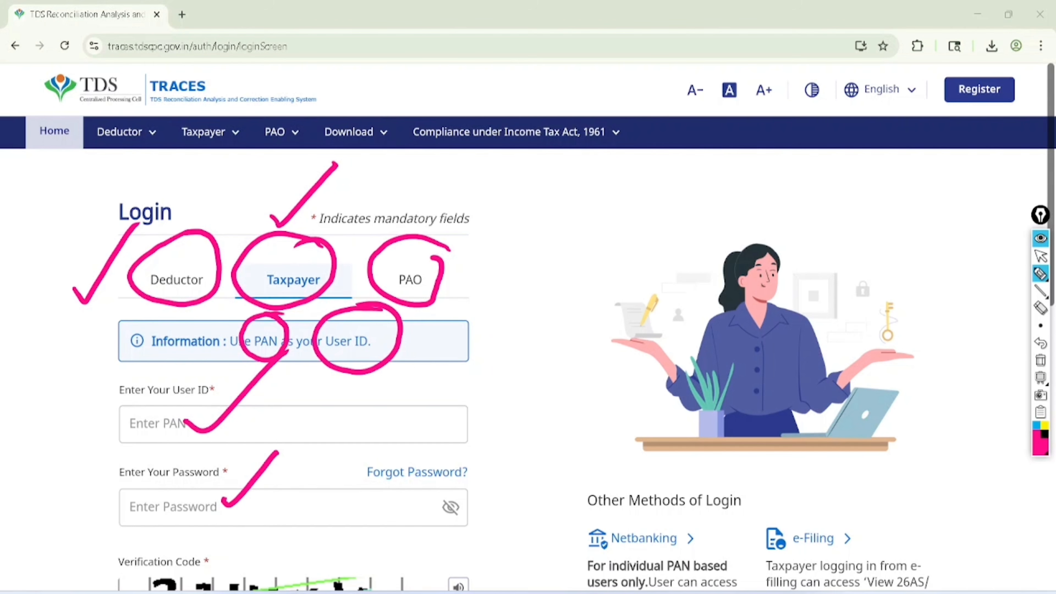
mouse_move(457, 427)
left_mouse_down()
mouse_move(438, 431)
mouse_move(490, 476)
mouse_move(444, 432)
left_mouse_up()
left_click(1040, 255)
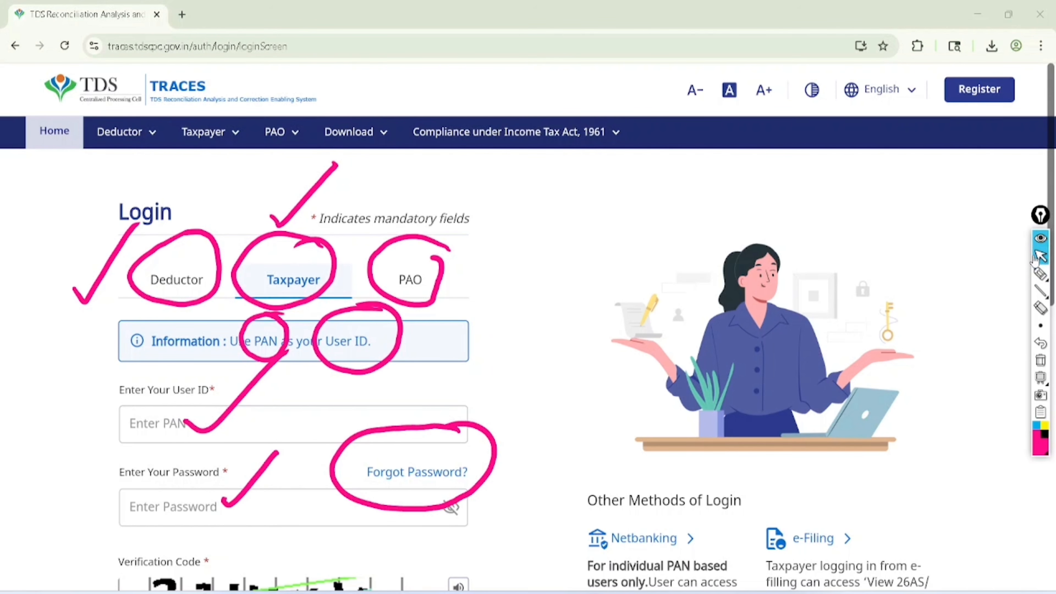
left_click(1041, 360)
Tick the captcha image and the verification code field, and circle the form's Login button with the annotation pen
scroll(528, 328, "down", 7)
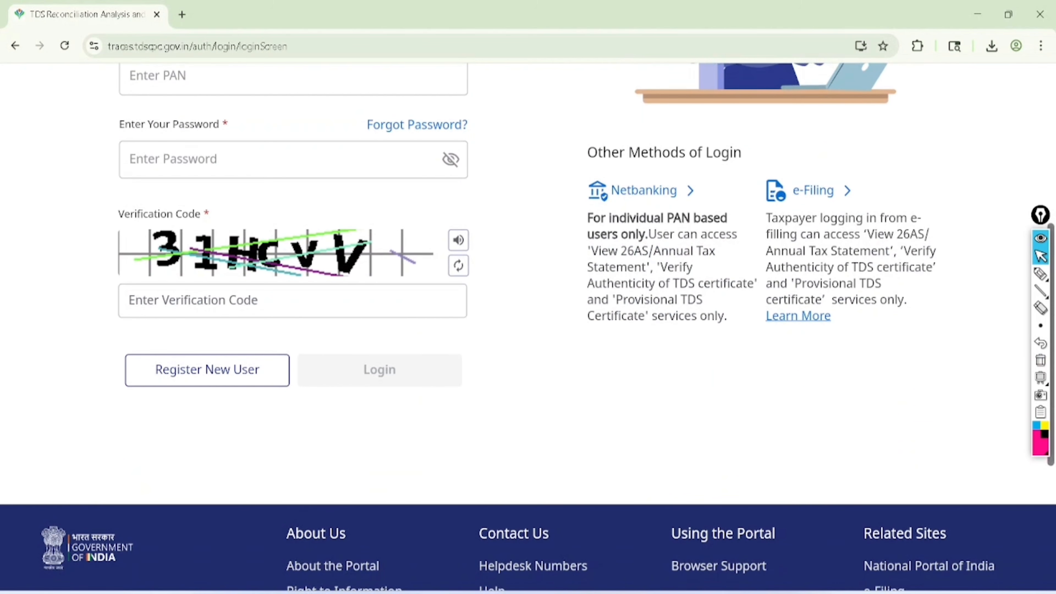
left_click(1040, 274)
mouse_move(70, 250)
left_mouse_down()
mouse_move(94, 275)
mouse_move(151, 226)
left_mouse_up()
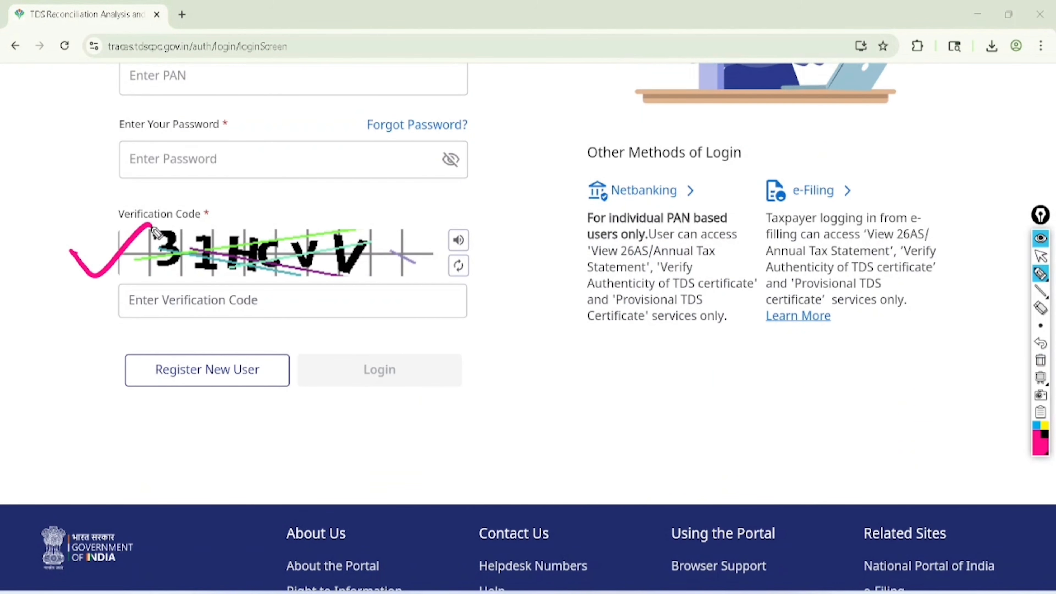
mouse_move(192, 295)
left_mouse_down()
mouse_move(202, 311)
mouse_move(278, 266)
left_mouse_up()
mouse_move(402, 329)
left_mouse_down()
mouse_move(442, 376)
mouse_move(383, 311)
left_mouse_up()
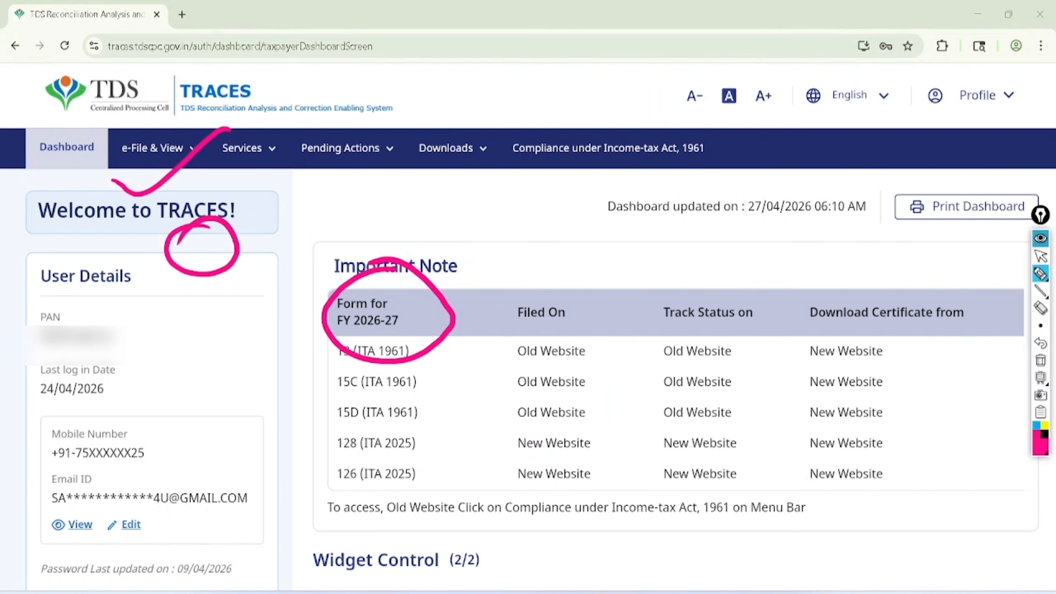
Clear the annotations and tick the PAN, last login date, mobile number and email ID under User Details with the annotation pen
left_click(1040, 360)
left_click(1040, 256)
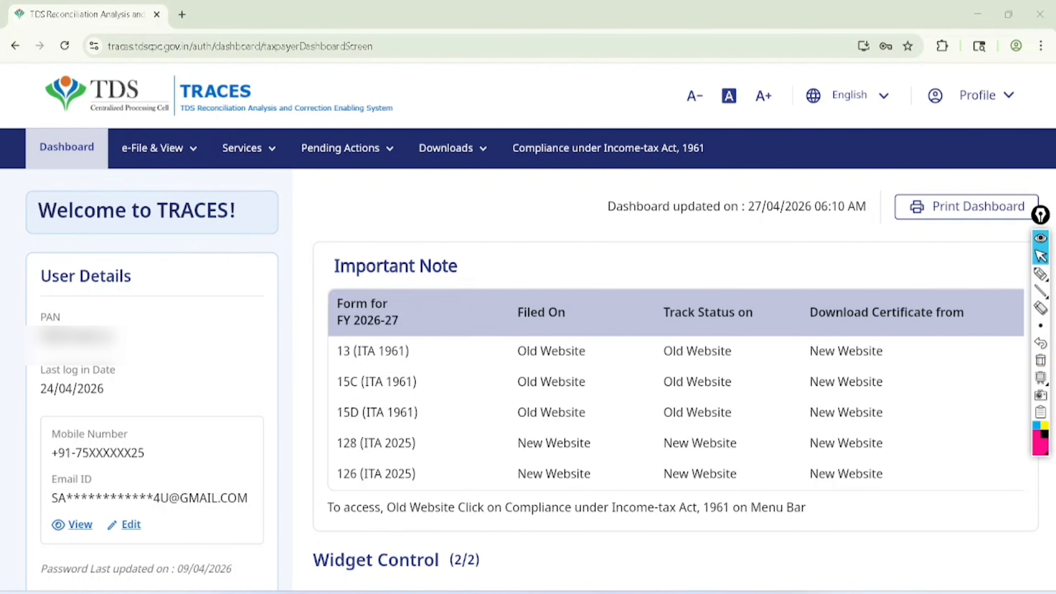
left_click(1041, 273)
left_click_drag(144, 333, 223, 273)
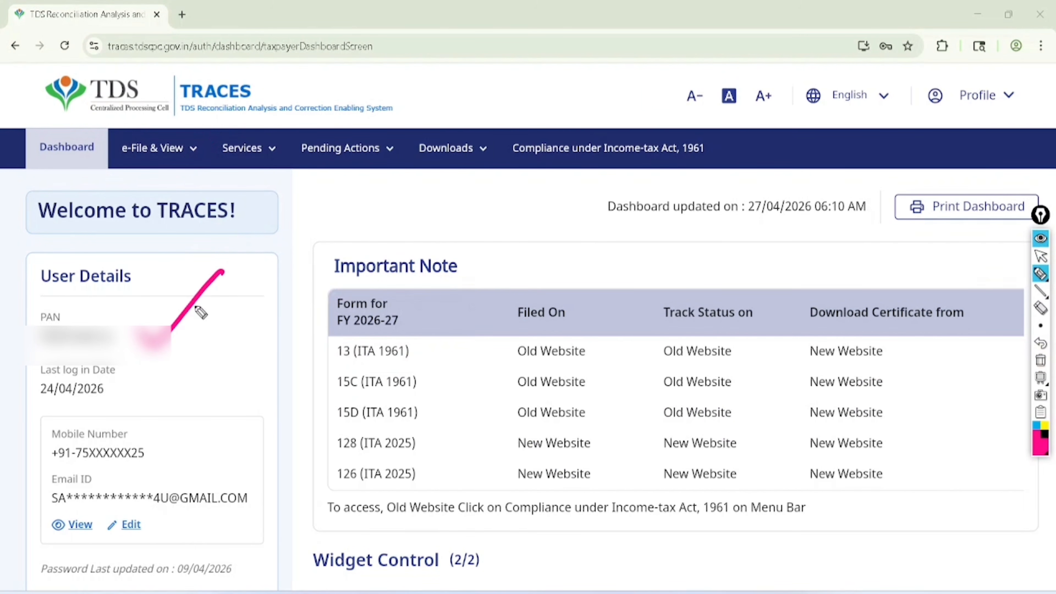
left_click_drag(148, 367, 217, 331)
mouse_move(165, 432)
left_mouse_down()
mouse_move(183, 447)
mouse_move(239, 398)
left_mouse_up()
left_click_drag(212, 505, 288, 449)
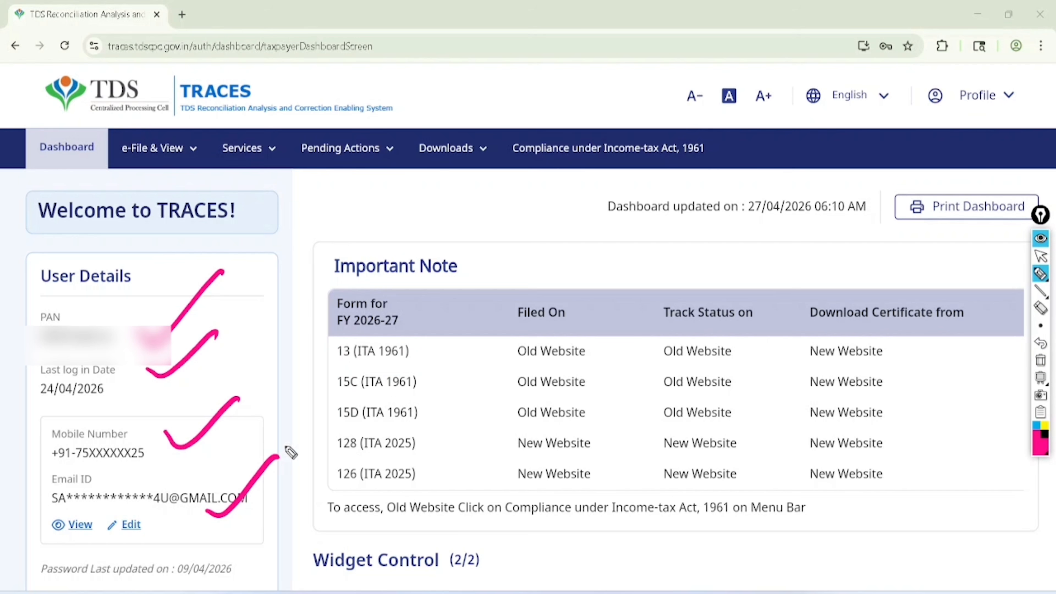
Tick e-File & View, Services, Pending Actions, Downloads and Compliance under Income-tax Act, 1961 with the annotation pen
mouse_move(146, 131)
left_mouse_down()
mouse_move(185, 123)
mouse_move(222, 67)
left_mouse_up()
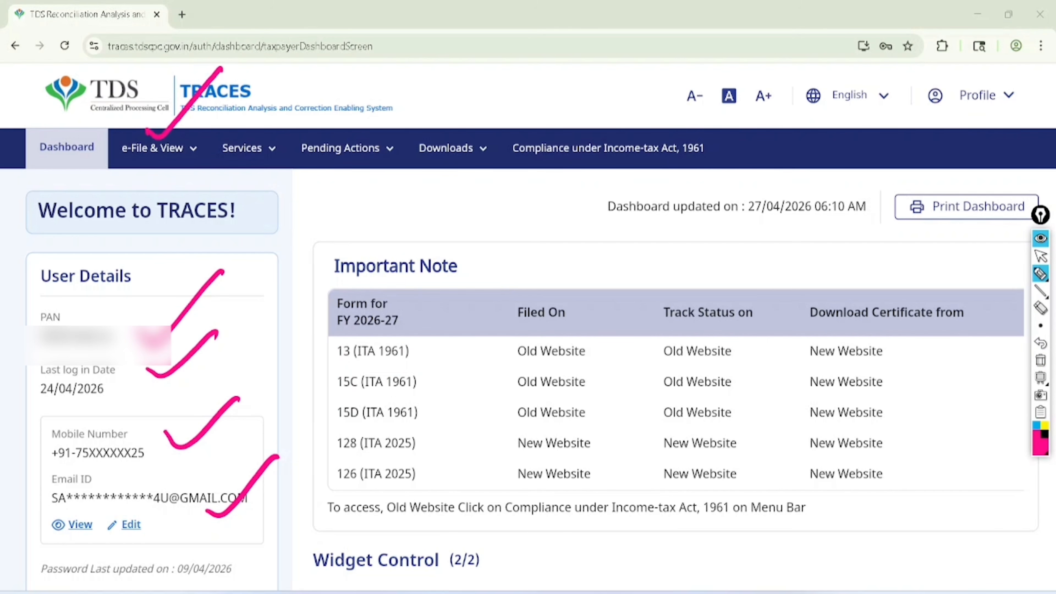
left_click_drag(231, 119, 295, 78)
left_click_drag(348, 111, 409, 78)
left_click_drag(441, 120, 503, 92)
left_click_drag(545, 121, 601, 94)
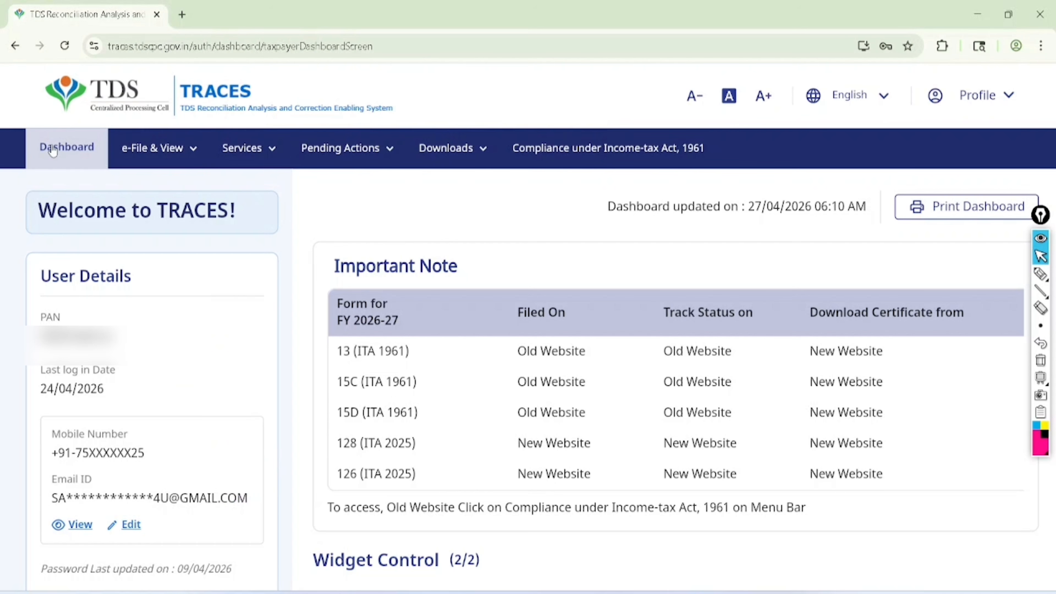
Clear the annotations from the dashboard and open the page for downloading TDS certificates
left_click(1041, 274)
mouse_move(459, 100)
left_mouse_down()
mouse_move(401, 166)
mouse_move(465, 107)
left_mouse_up()
left_click(1041, 256)
left_click(1040, 360)
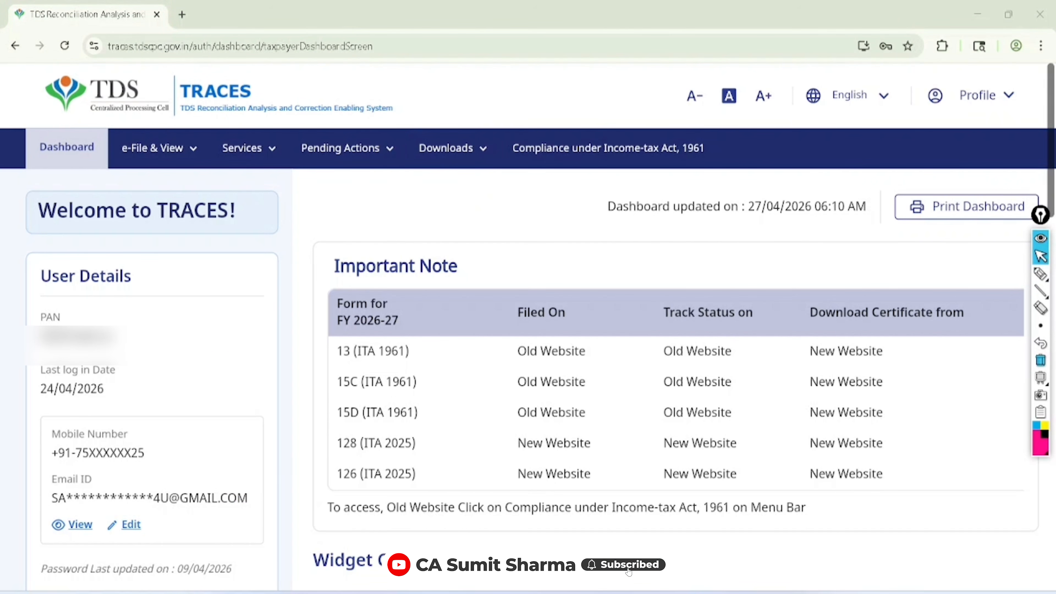
left_click(452, 148)
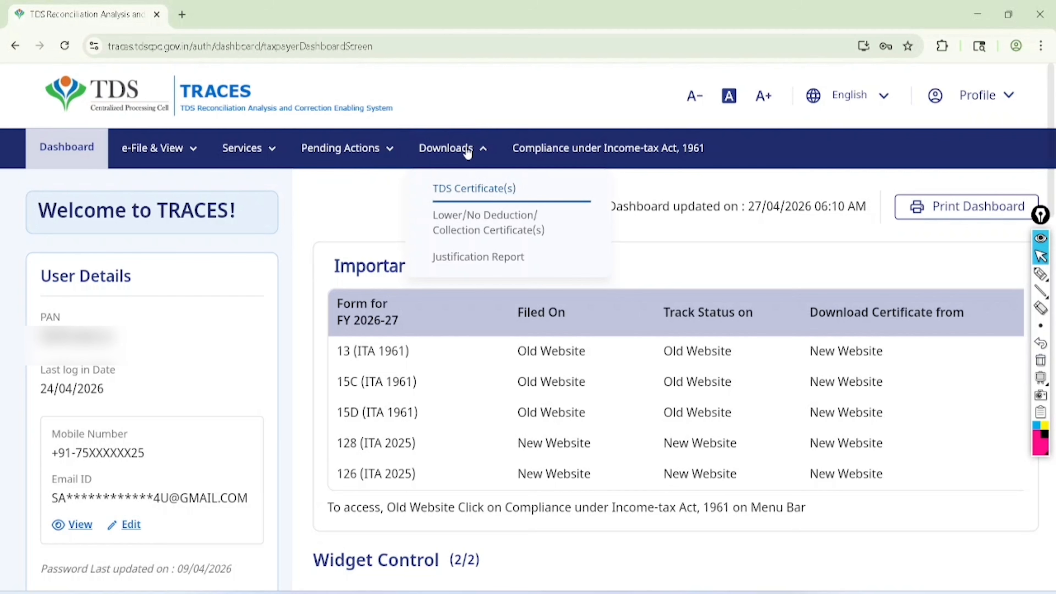
left_click(473, 188)
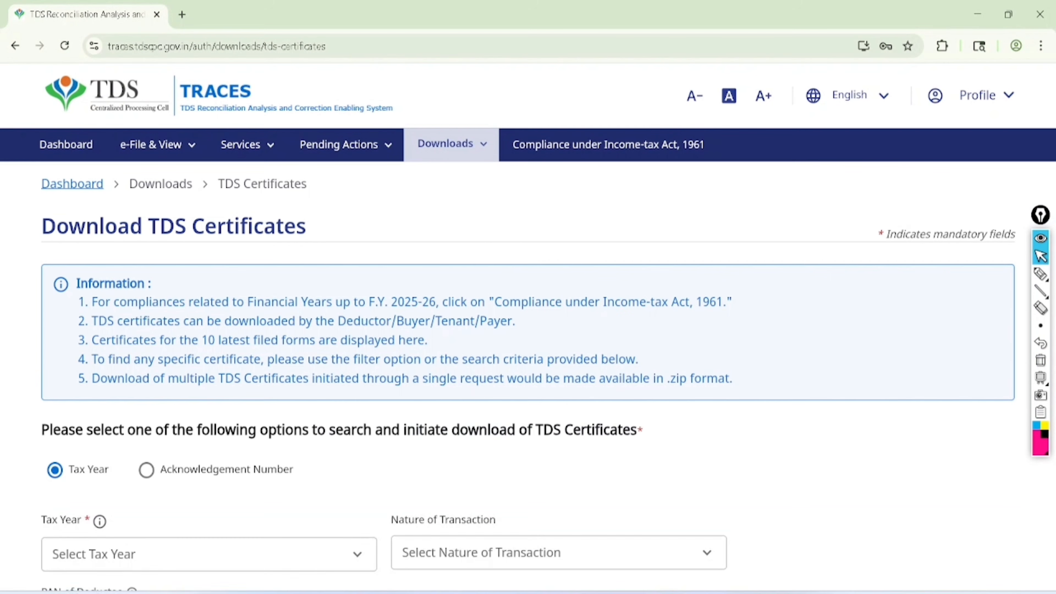
Circle the Tax Year and Acknowledgement Number search options with the annotation pen, and return to the normal pointer
left_click(1040, 274)
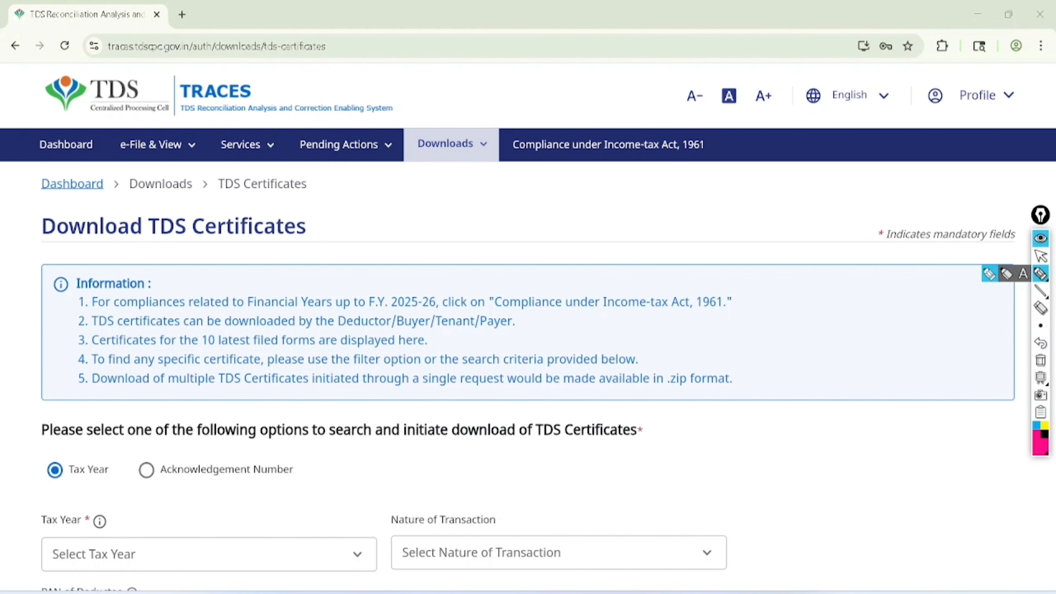
mouse_move(92, 423)
left_mouse_down()
mouse_move(40, 484)
mouse_move(103, 428)
mouse_move(52, 440)
left_mouse_up()
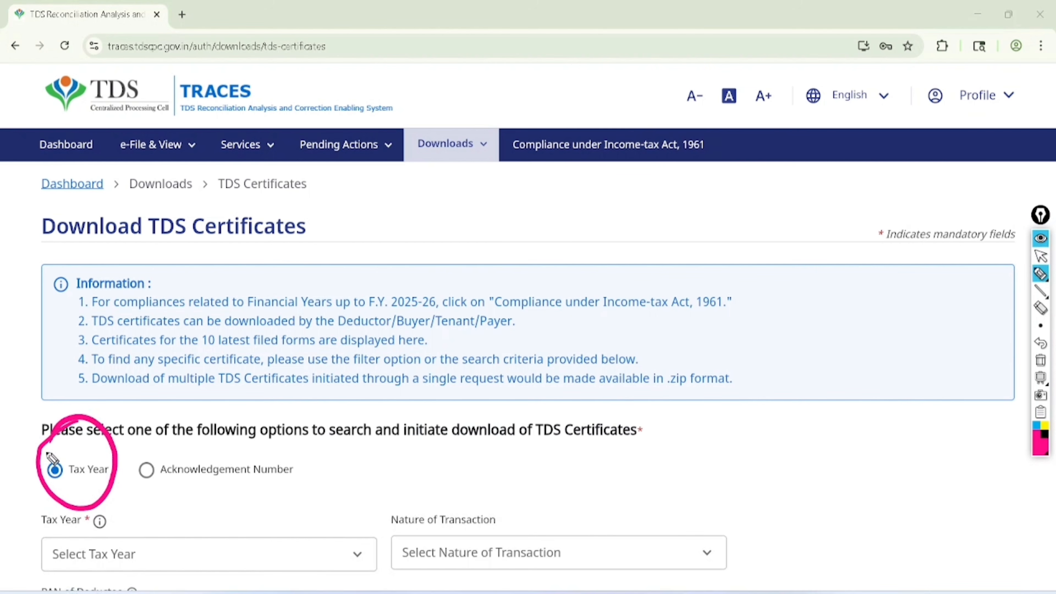
mouse_move(260, 417)
left_mouse_down()
mouse_move(153, 437)
mouse_move(302, 474)
mouse_move(243, 399)
left_mouse_up()
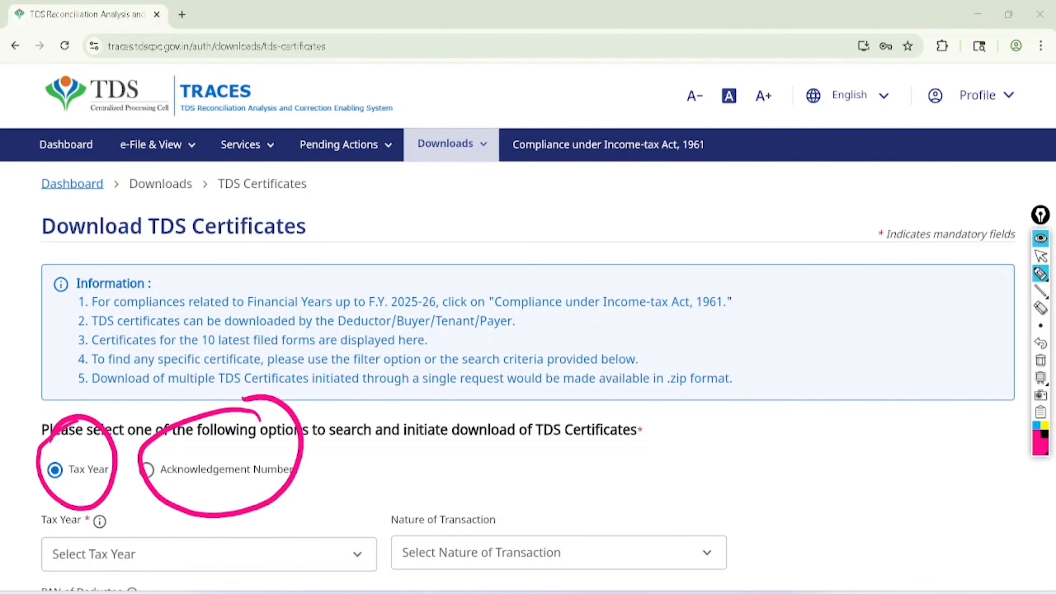
left_click(1041, 256)
Set the tax year to 2026-27 and the nature of transaction to Transfer of immovable property, leaving the PAN of Deductee empty
scroll(528, 333, "down", 2)
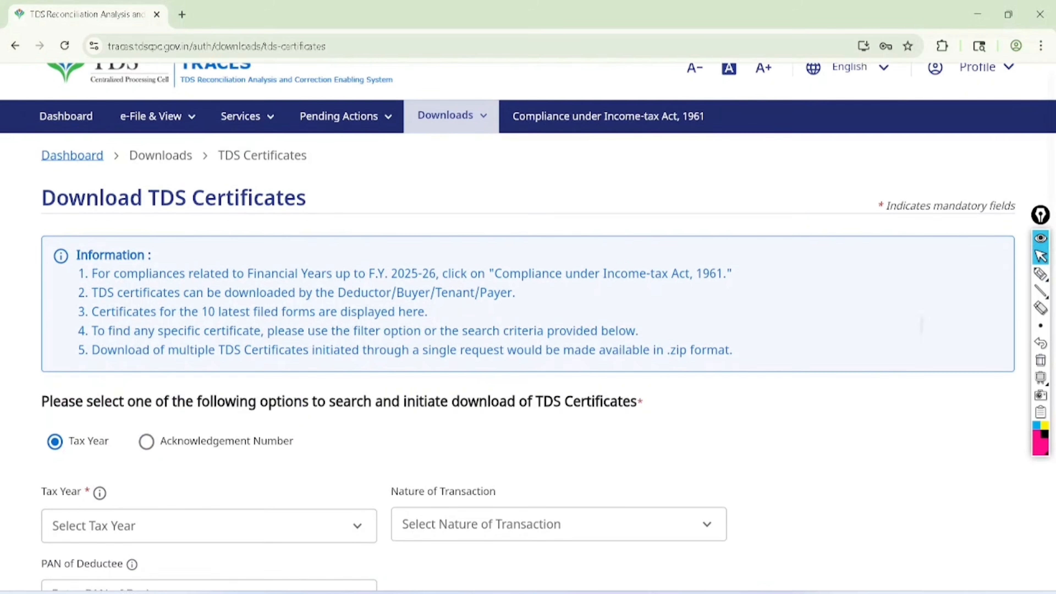
left_click(209, 479)
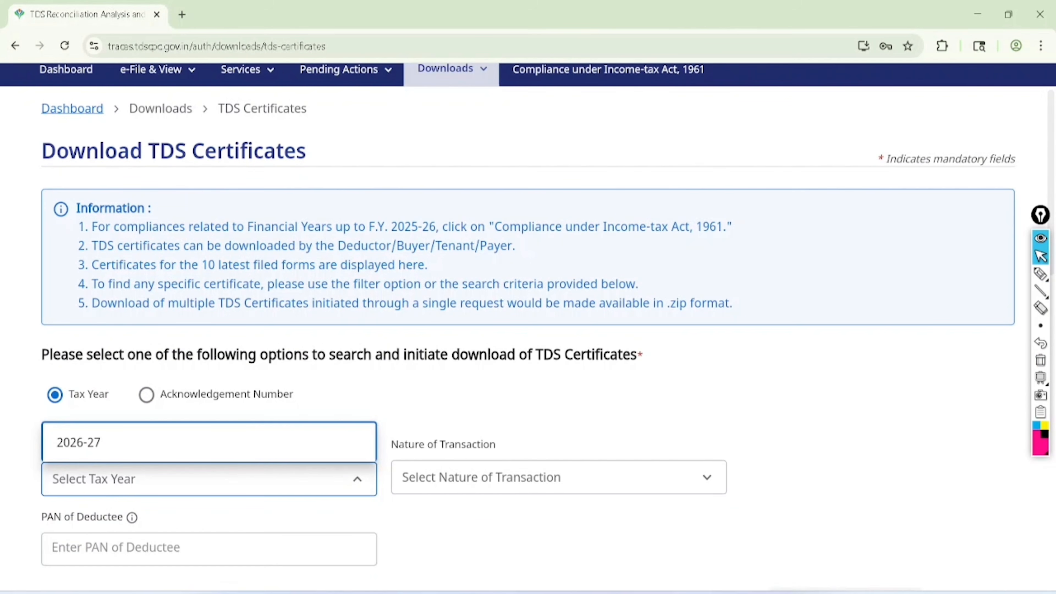
left_click(209, 442)
left_click(582, 477)
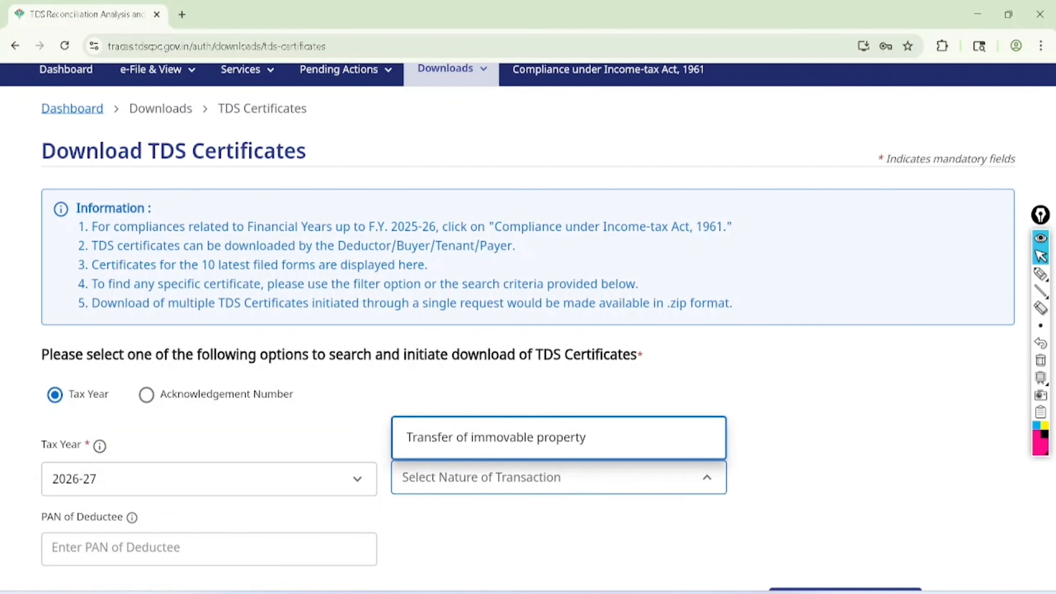
left_click(496, 437)
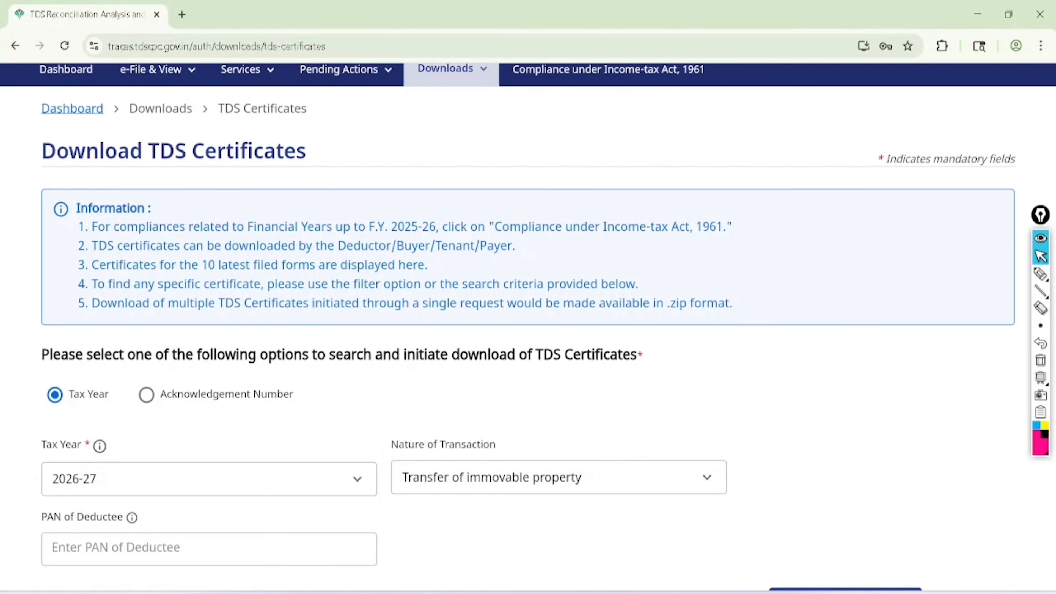
left_click(209, 548)
left_click(959, 404)
Mark the PAN of Deductee field and Initiate Download with the annotation pen, and initiate the TDS certificate download
scroll(959, 403, "down", 1)
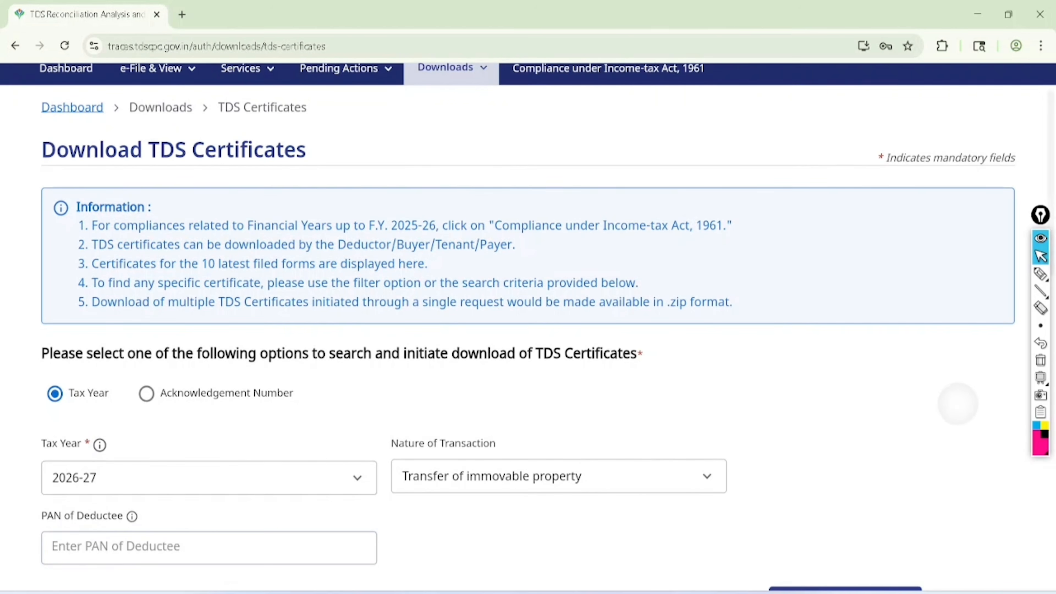
left_click(1040, 274)
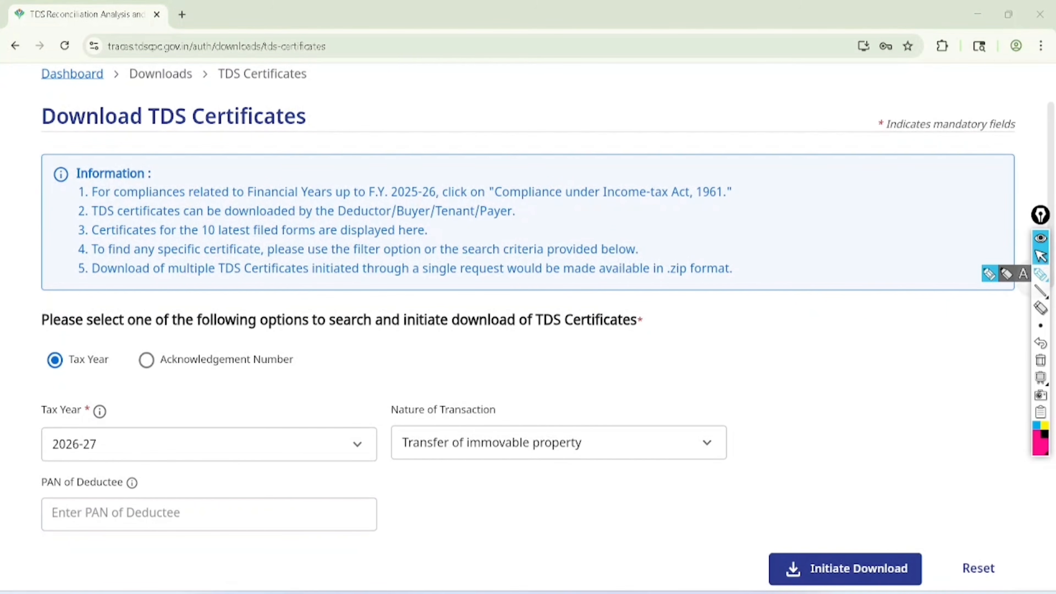
left_click_drag(159, 514, 238, 458)
mouse_move(898, 498)
left_mouse_down()
mouse_move(753, 553)
mouse_move(929, 534)
mouse_move(910, 509)
left_mouse_up()
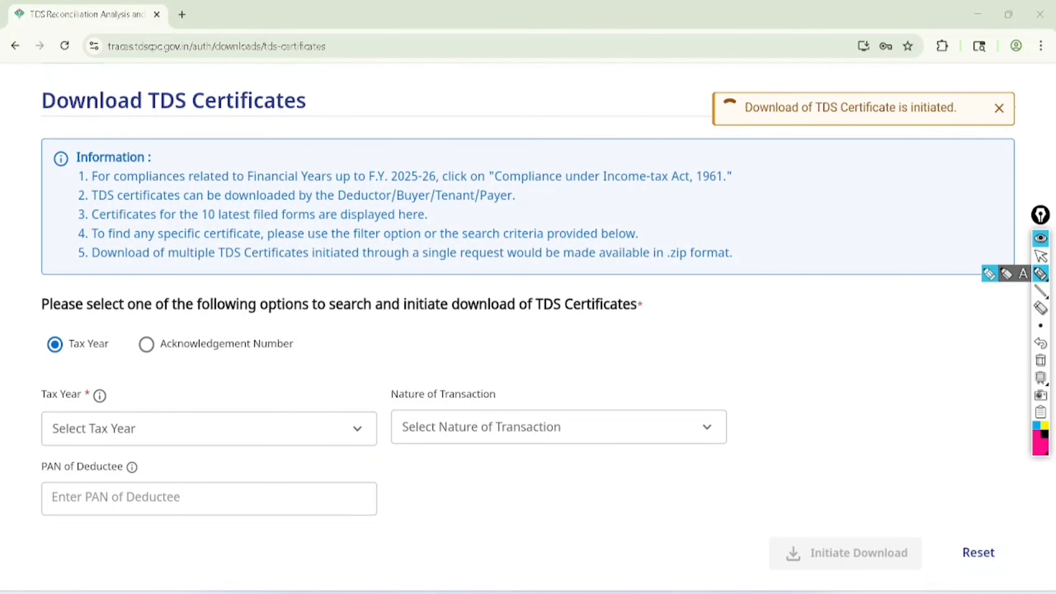
Circle the download notification area and Initiate Download, and tick the Acknowledgement Number option and the area above Initiate Download
mouse_move(827, 62)
left_mouse_down()
mouse_move(712, 99)
mouse_move(938, 161)
mouse_move(844, 52)
mouse_move(784, 63)
left_mouse_up()
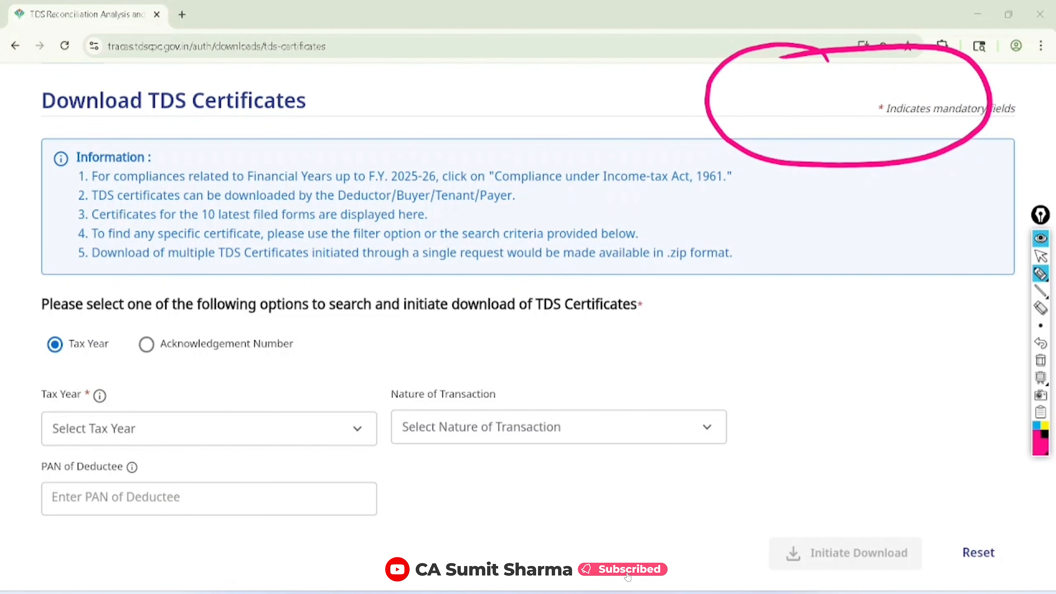
left_click_drag(143, 335, 248, 210)
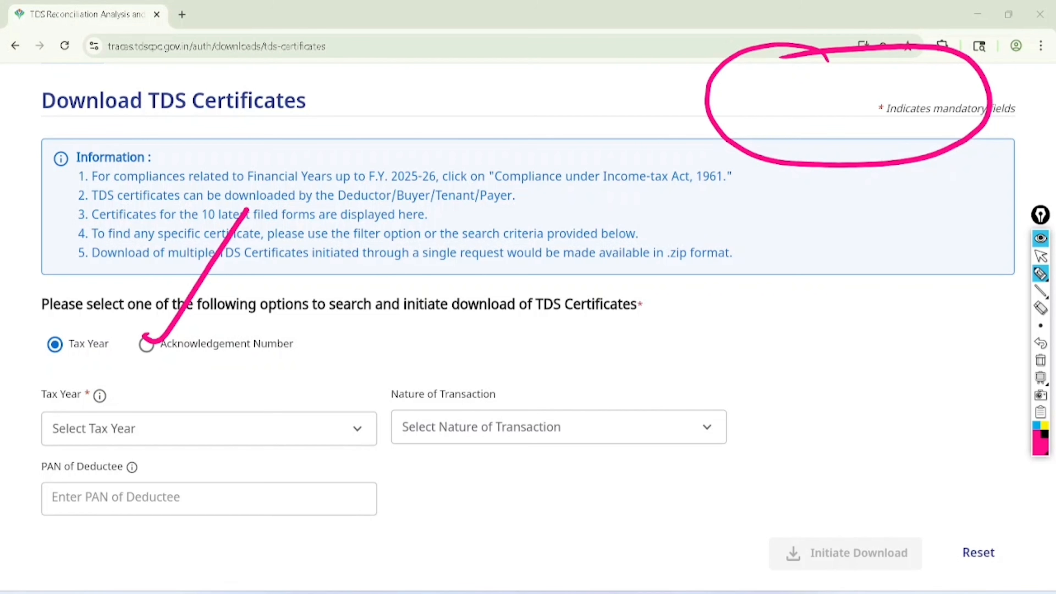
mouse_move(905, 506)
left_mouse_down()
mouse_move(818, 488)
mouse_move(908, 582)
mouse_move(772, 560)
mouse_move(911, 520)
left_mouse_up()
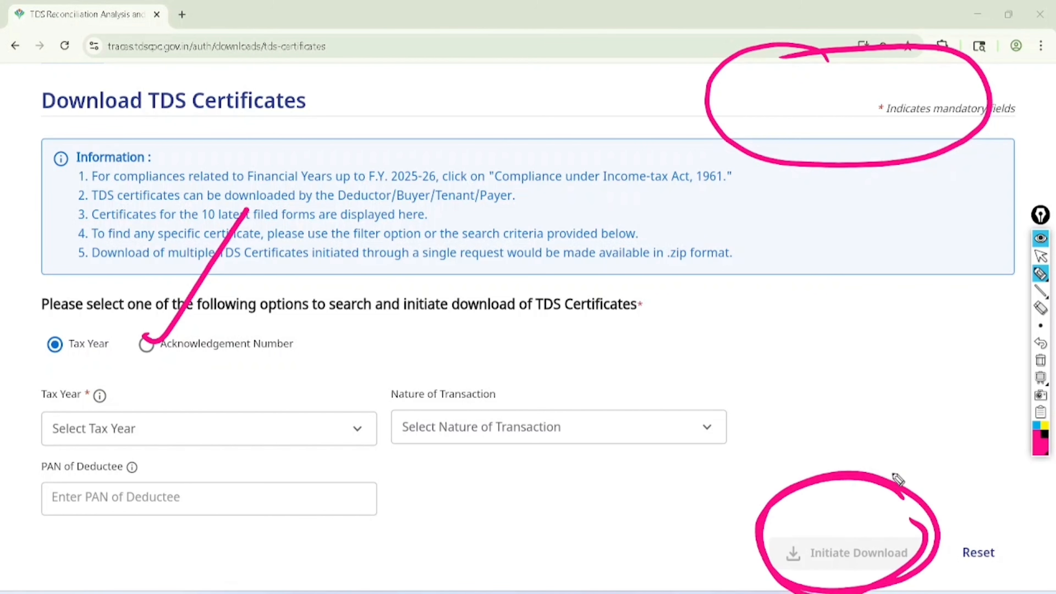
mouse_move(766, 414)
left_mouse_down()
mouse_move(772, 444)
mouse_move(876, 366)
left_mouse_up()
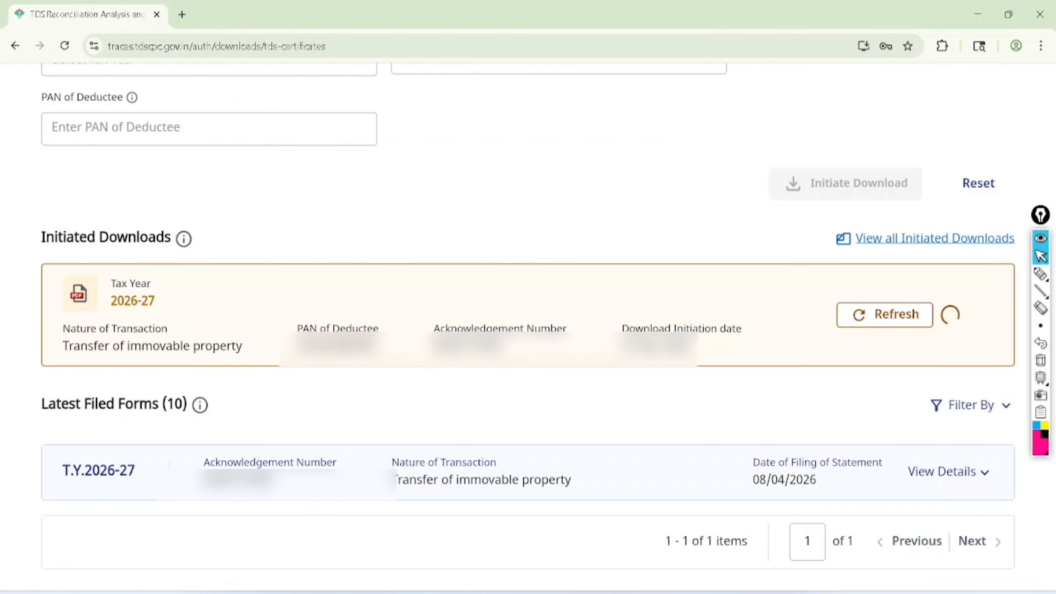
Circle Refresh, initiation date, acknowledgement number, PAN of Deductee and tax year in the initiated download, and tick the link to all initiated downloads
left_click(1040, 274)
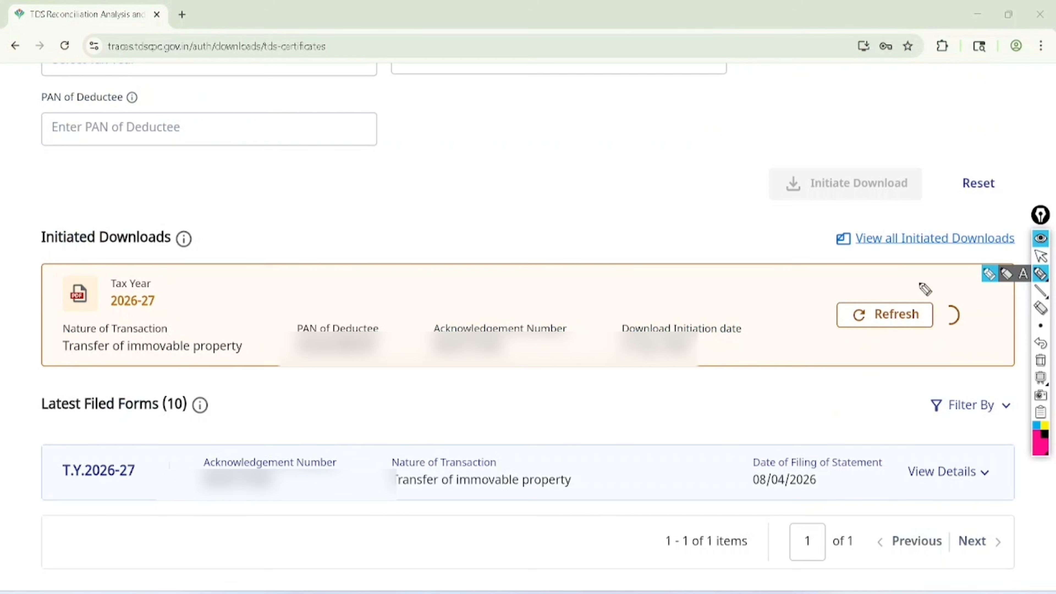
mouse_move(942, 270)
left_mouse_down()
mouse_move(830, 307)
mouse_move(981, 337)
mouse_move(832, 356)
mouse_move(918, 284)
left_mouse_up()
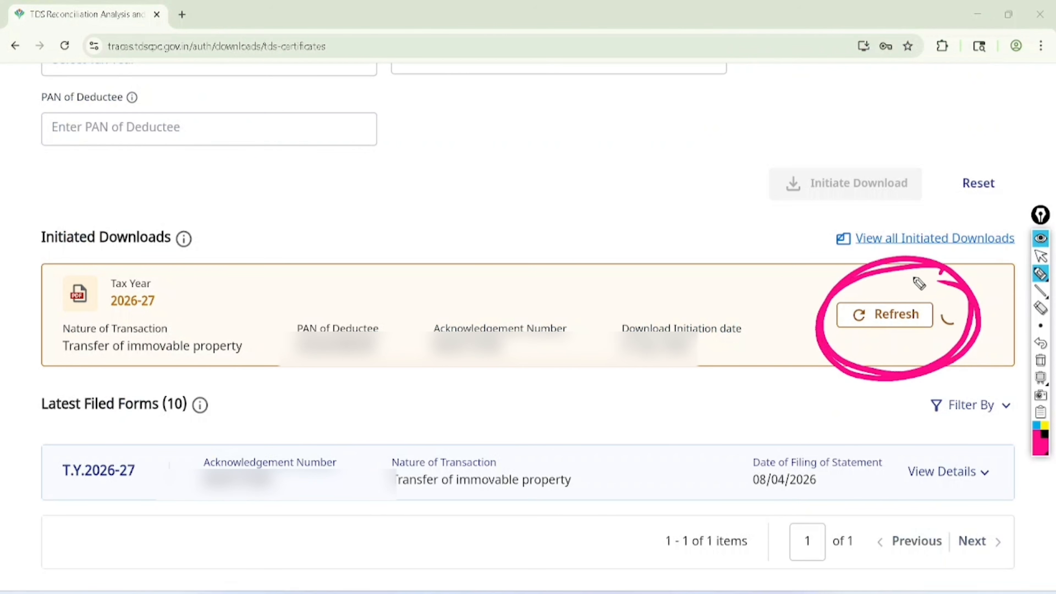
mouse_move(731, 284)
left_mouse_down()
mouse_move(637, 387)
mouse_move(700, 274)
left_mouse_up()
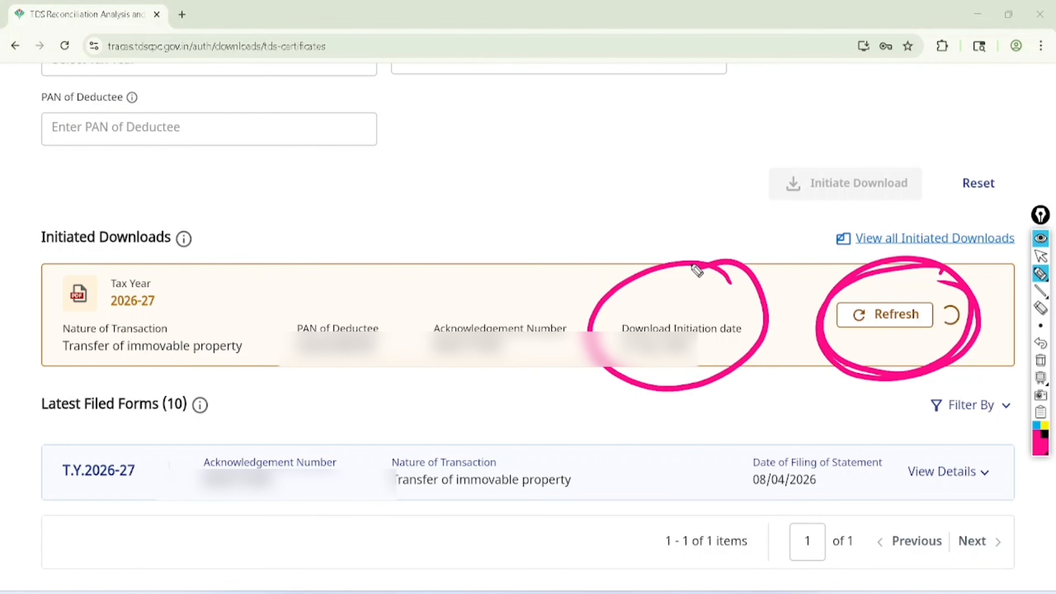
mouse_move(528, 278)
left_mouse_down()
mouse_move(538, 278)
mouse_move(510, 284)
left_mouse_up()
mouse_move(330, 270)
left_mouse_down()
mouse_move(355, 391)
mouse_move(302, 300)
left_mouse_up()
mouse_move(147, 215)
left_mouse_down()
mouse_move(99, 380)
mouse_move(125, 238)
left_mouse_up()
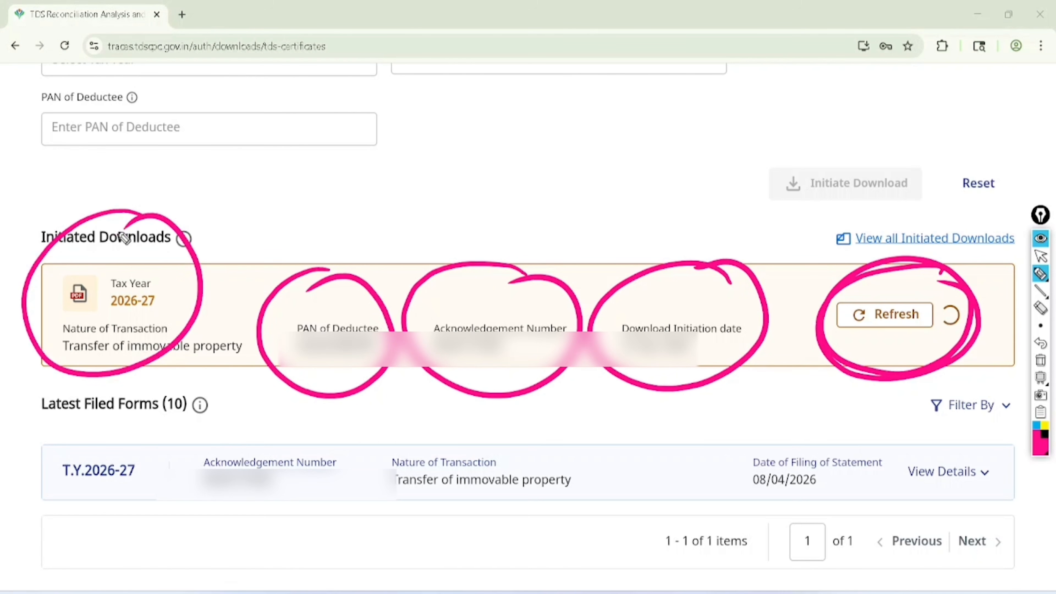
mouse_move(794, 269)
left_mouse_down()
mouse_move(835, 263)
mouse_move(850, 244)
left_mouse_up()
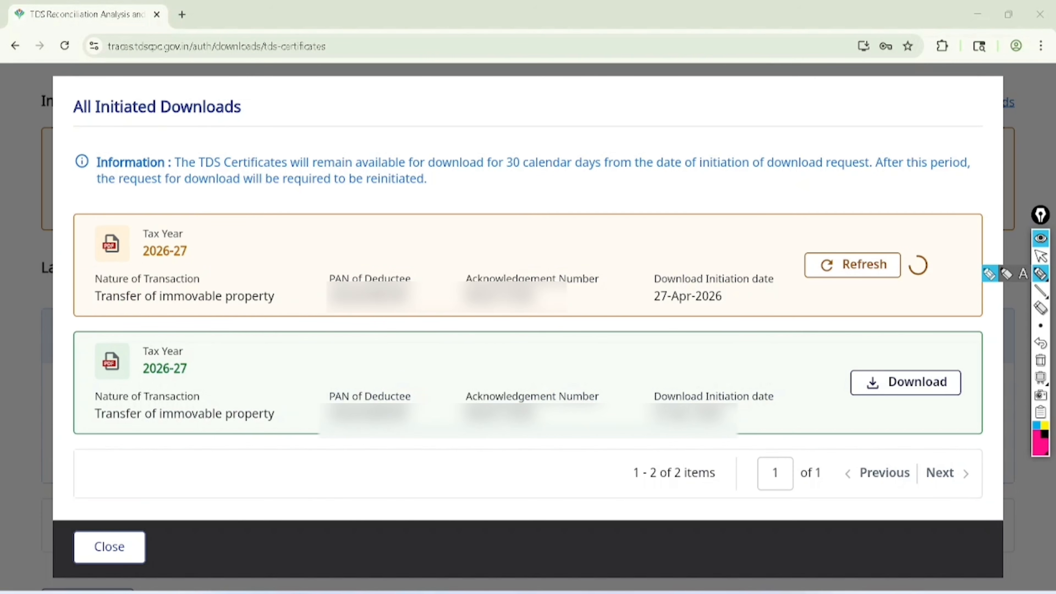
Circle the Download option of the second request in All Initiated Downloads, clear the mark, and download its TDS certificate
left_click(989, 273)
mouse_move(952, 337)
left_mouse_down()
mouse_move(830, 407)
mouse_move(952, 339)
mouse_move(938, 379)
left_mouse_up()
left_click(1040, 256)
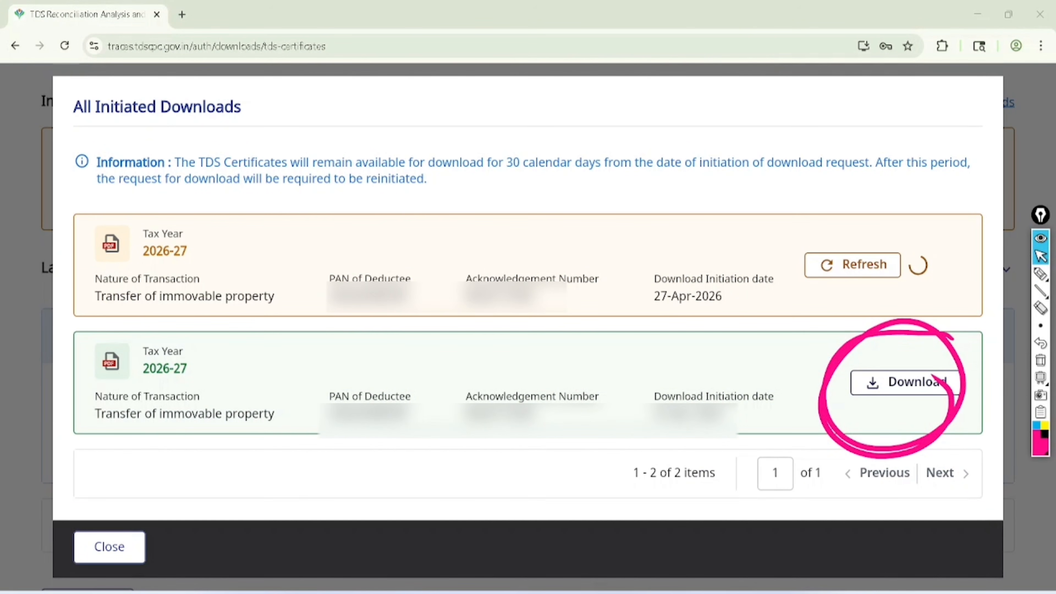
left_click(1040, 360)
left_click(916, 382)
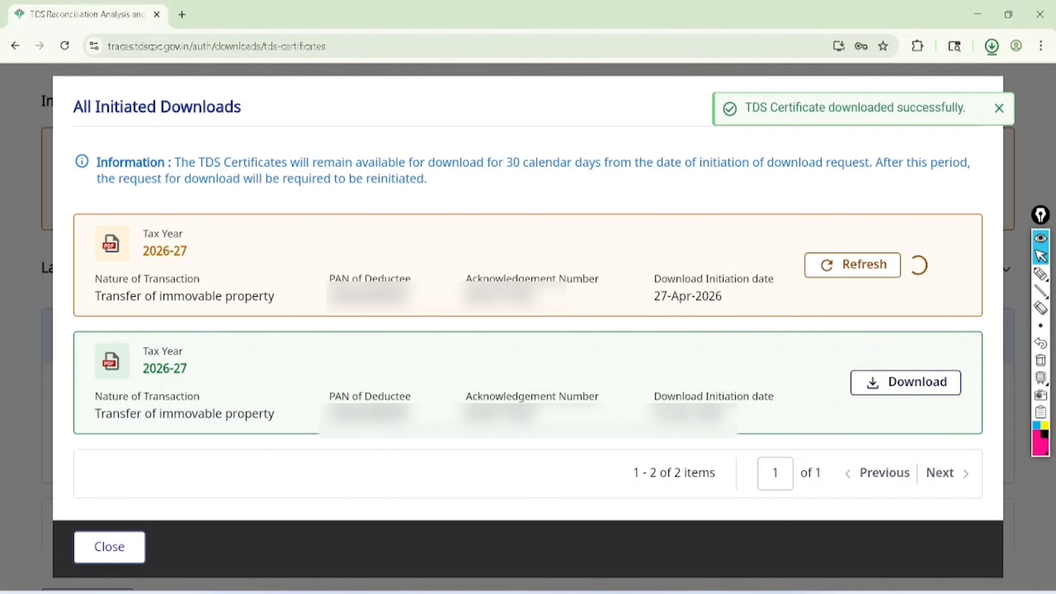
Circle and tick the browser's downloaded-file notice with the annotation pen, hide the annotations, and close the All Initiated Downloads dialog
left_click(1040, 274)
mouse_move(936, 75)
left_mouse_down()
mouse_move(693, 108)
mouse_move(995, 99)
mouse_move(817, 50)
left_mouse_up()
mouse_move(856, 86)
left_mouse_down()
mouse_move(861, 97)
mouse_move(936, 74)
left_mouse_up()
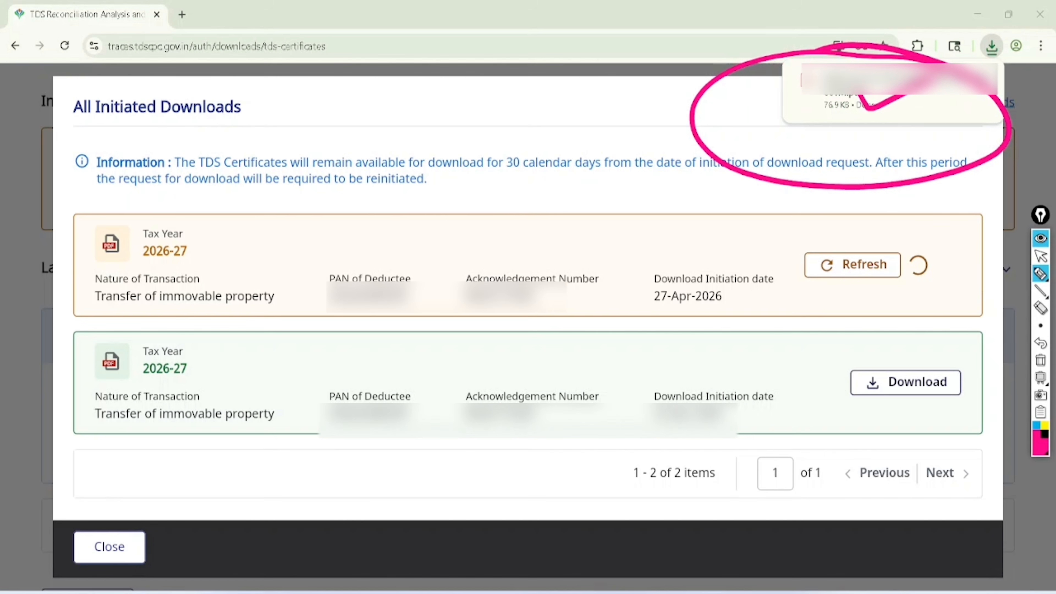
left_click(1040, 238)
left_click(109, 547)
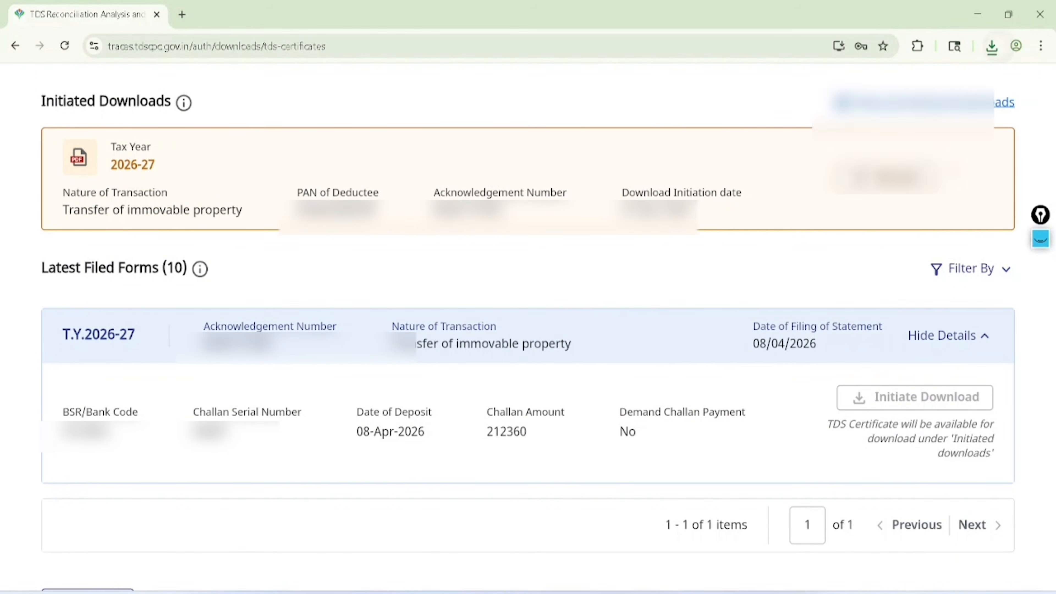
Open the downloaded TDS certificate PDF from the browser's downloads and clear the leftover annotations from its first page
left_click(992, 46)
left_click(881, 112)
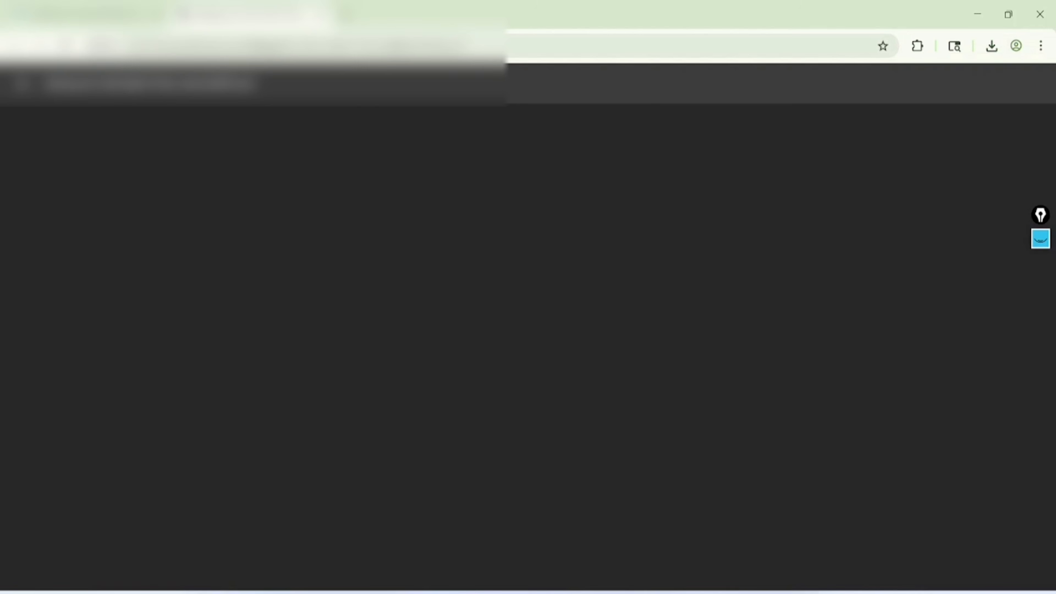
scroll(523, 258, "up", 2)
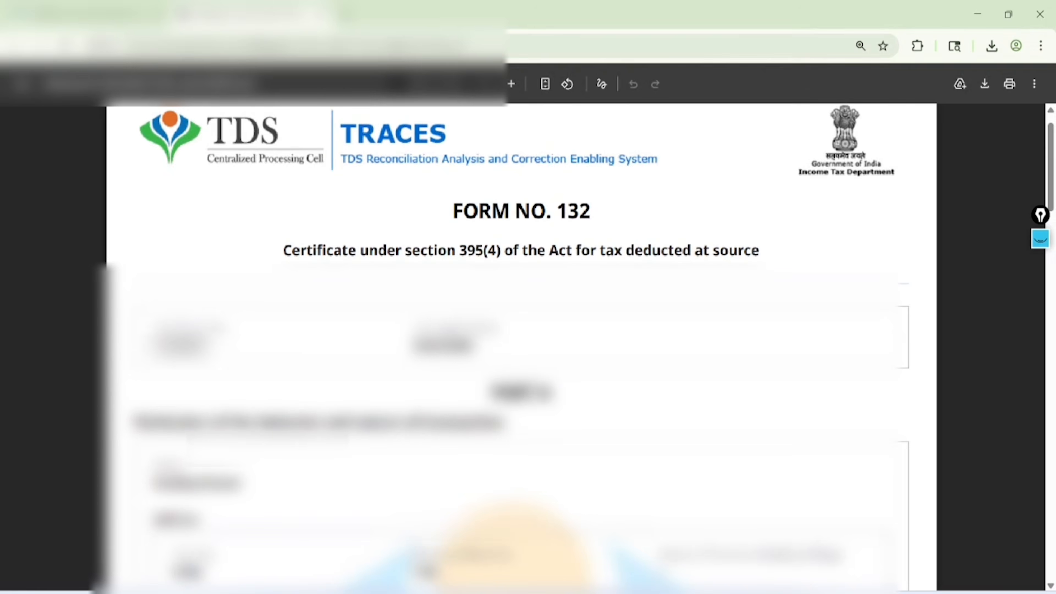
left_click(1040, 239)
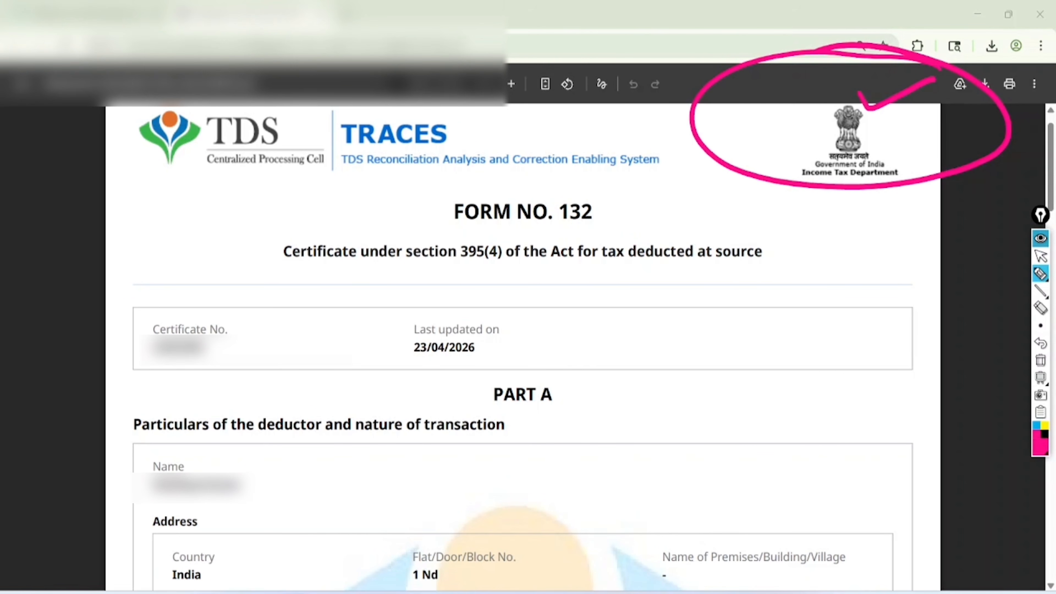
left_click(1041, 360)
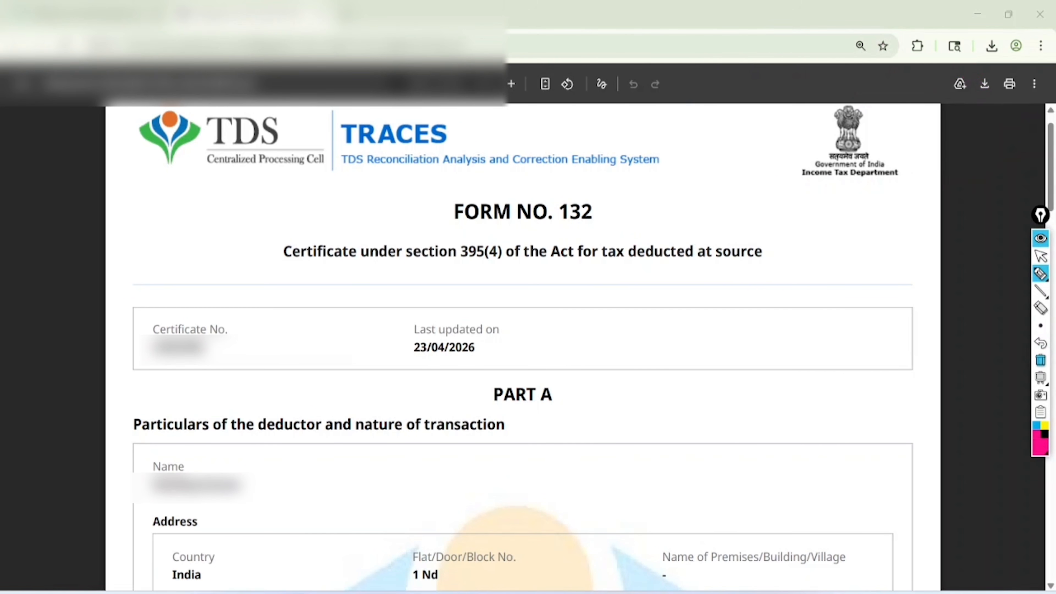
Circle Form No. 132, Certificate No., Last updated on and Part A, underline the certificate title, and clear all the marks
mouse_move(602, 171)
left_mouse_down()
mouse_move(464, 178)
mouse_move(531, 243)
mouse_move(589, 177)
left_mouse_up()
left_click_drag(286, 268, 643, 275)
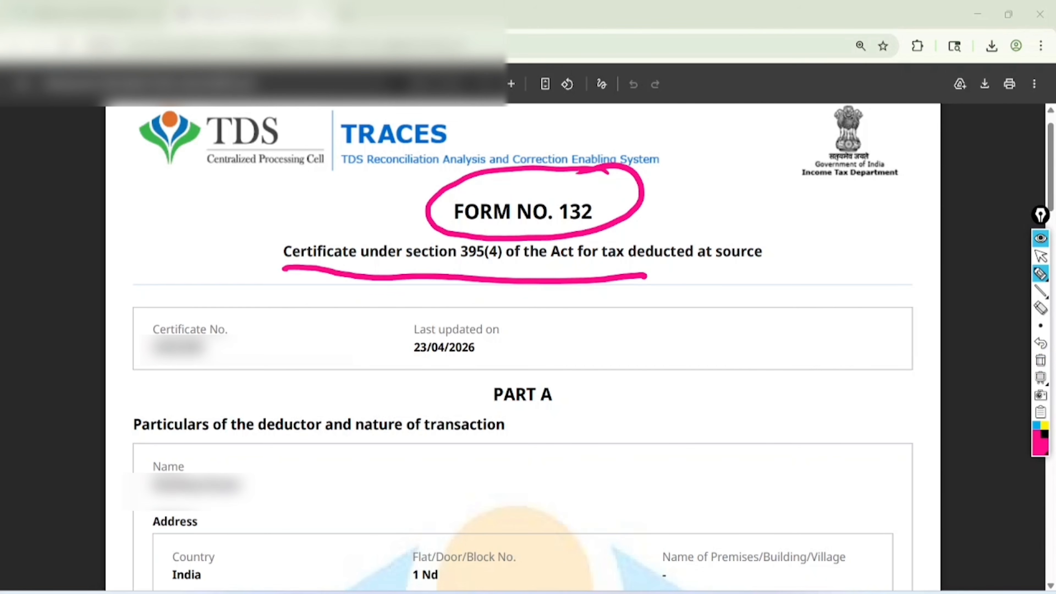
mouse_move(196, 278)
left_mouse_down()
mouse_move(125, 354)
mouse_move(164, 307)
left_mouse_up()
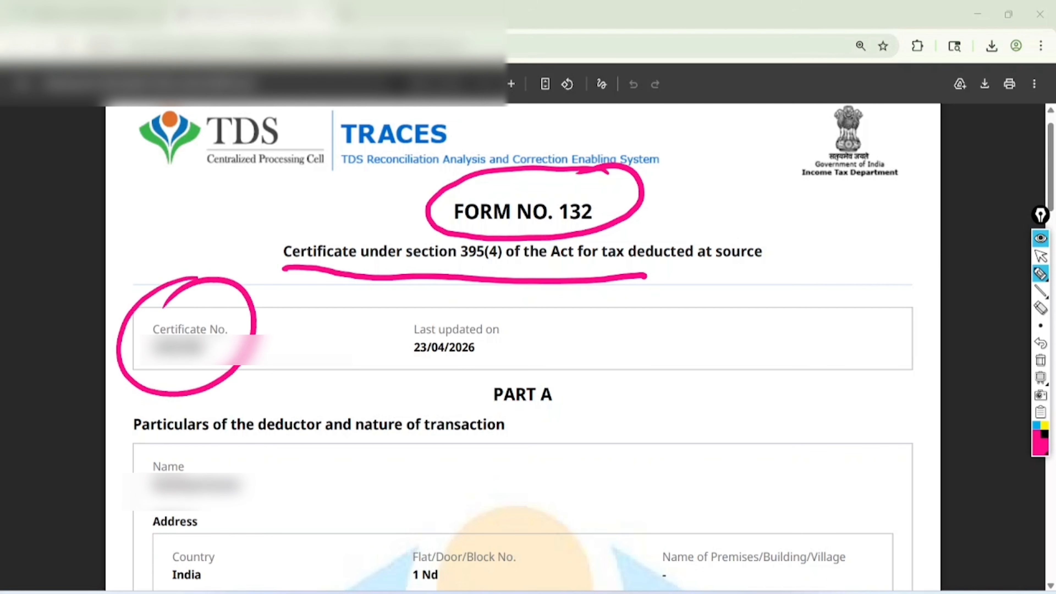
mouse_move(507, 295)
left_mouse_down()
mouse_move(436, 274)
mouse_move(469, 270)
left_mouse_up()
mouse_move(564, 359)
left_mouse_down()
mouse_move(518, 353)
mouse_move(533, 342)
left_mouse_up()
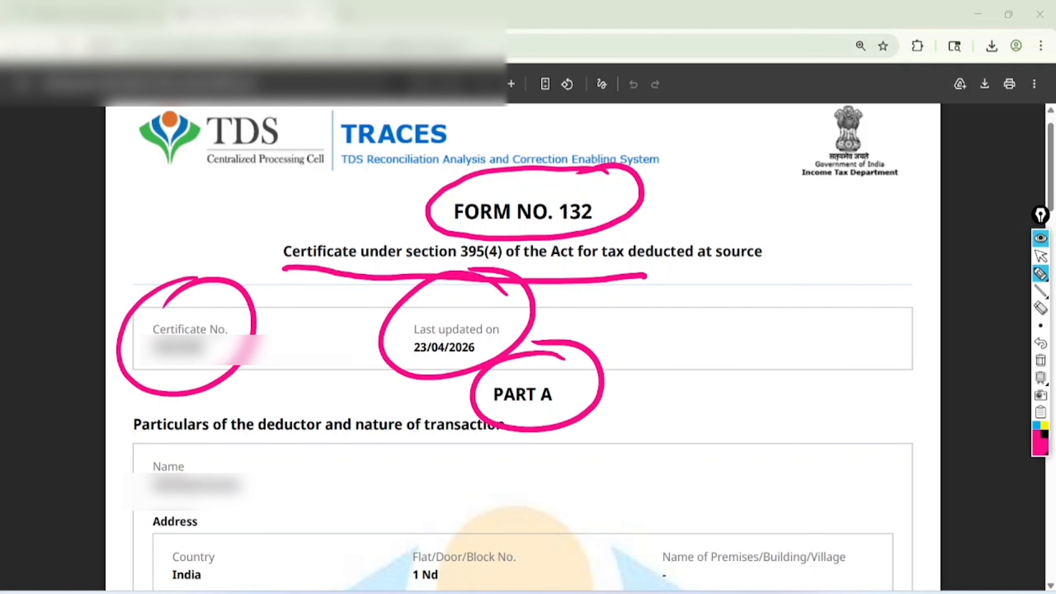
left_click(1040, 360)
left_click(1041, 255)
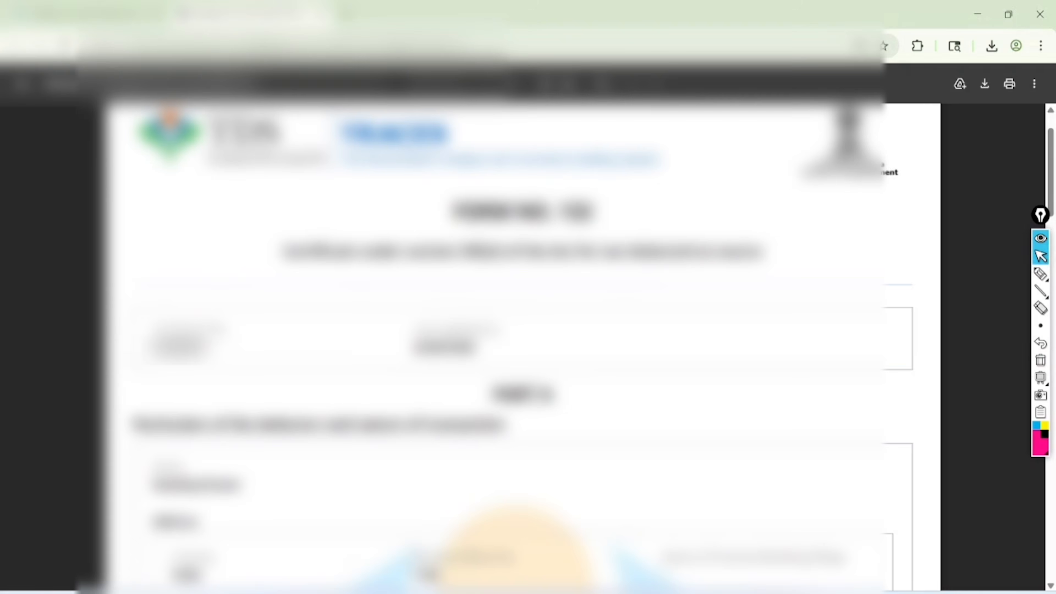
Look through the certificate's deductor, deductee, transaction summary, tax deposit and declaration sections to the end of page 2
scroll(523, 349, "down", 4)
scroll(523, 348, "down", 10)
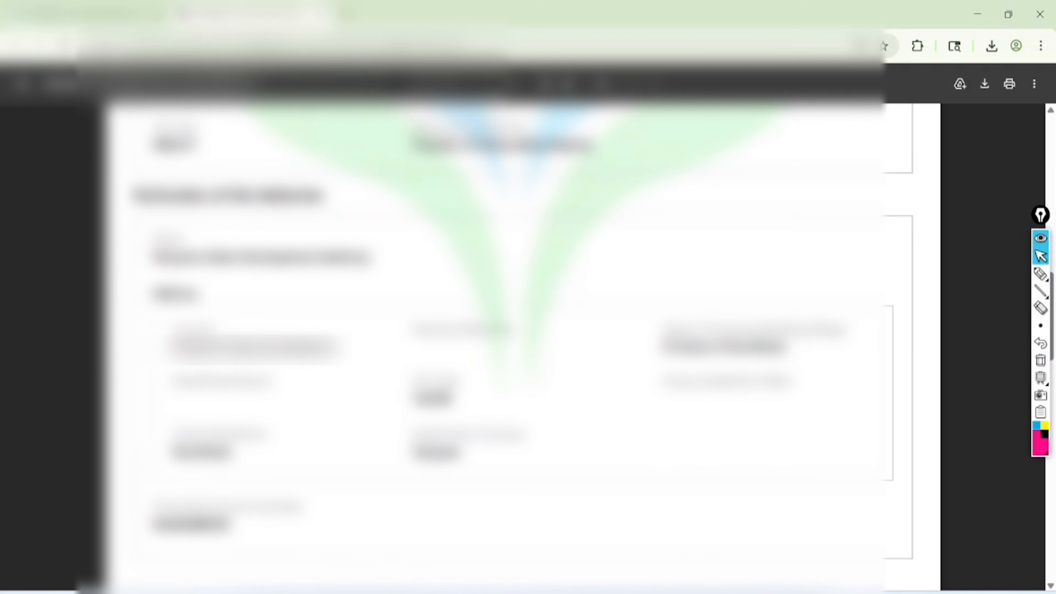
scroll(523, 348, "down", 8)
scroll(523, 348, "up", 4)
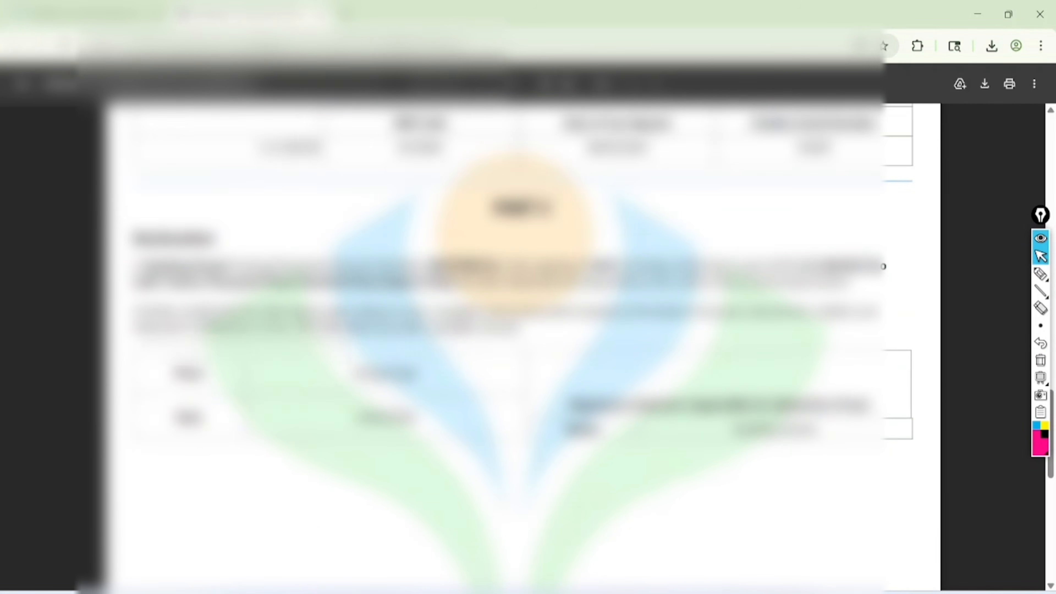
scroll(523, 349, "up", 4)
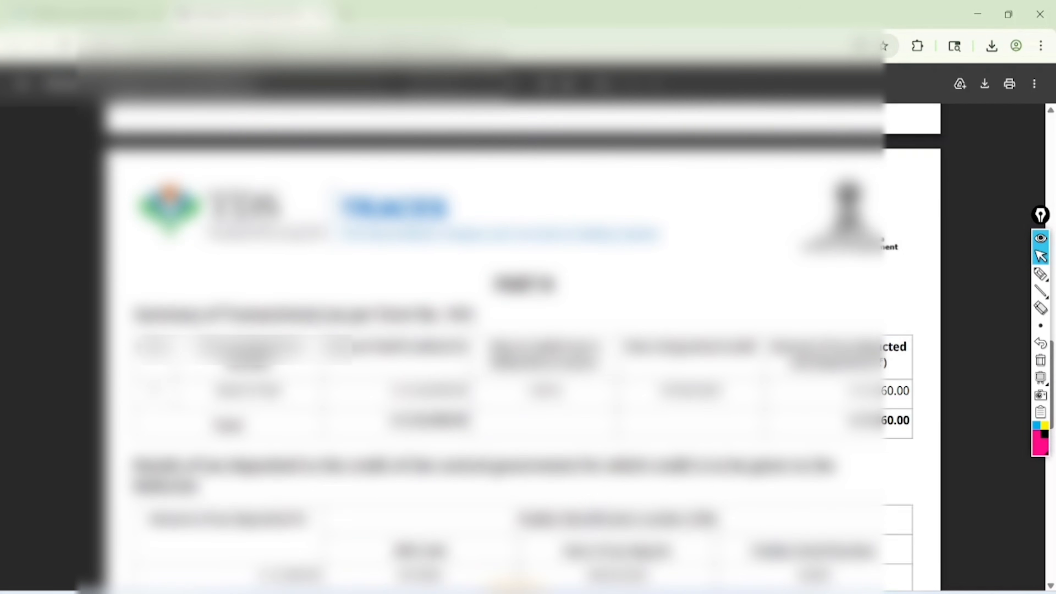
scroll(523, 349, "down", 13)
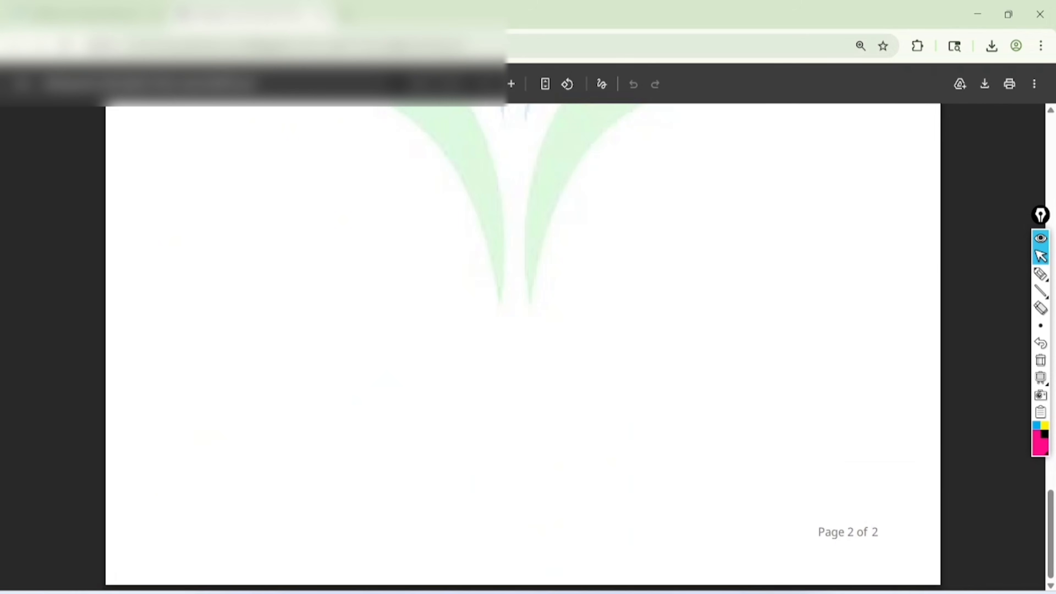
Handwrite TAX, TDS and certificate with the annotation pen on the blank area of page 2, double-underlining each word
left_click(1041, 274)
mouse_move(135, 243)
left_mouse_down()
mouse_move(160, 212)
mouse_move(177, 233)
mouse_move(193, 207)
mouse_move(205, 209)
mouse_move(175, 249)
left_mouse_up()
left_click_drag(186, 262, 230, 201)
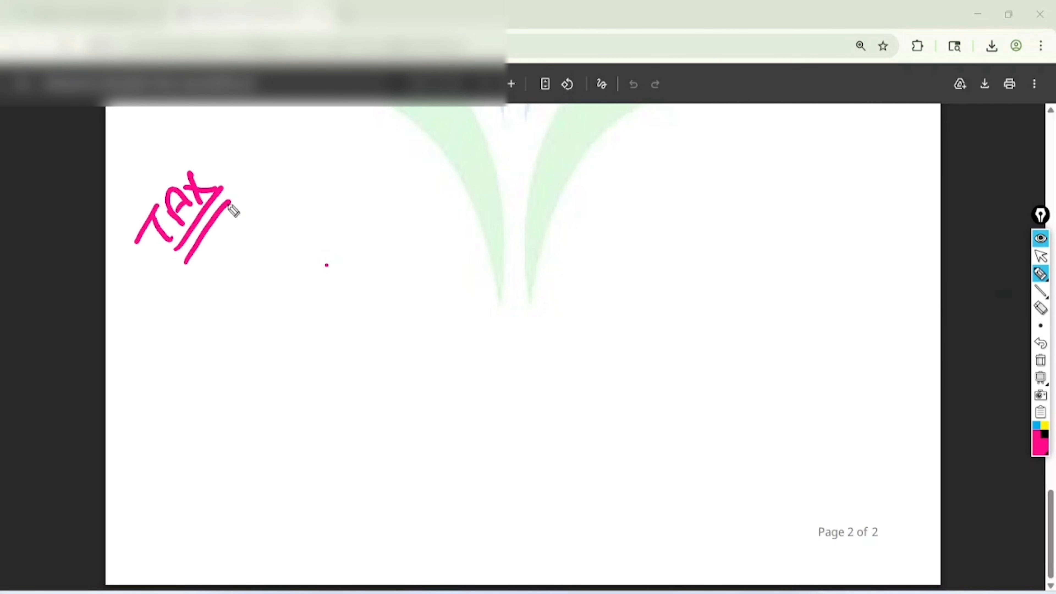
mouse_move(207, 275)
left_mouse_down()
mouse_move(229, 245)
mouse_move(275, 230)
left_mouse_up()
mouse_move(244, 294)
left_mouse_down()
mouse_move(296, 220)
mouse_move(290, 246)
left_mouse_up()
mouse_move(287, 303)
left_mouse_down()
mouse_move(296, 333)
mouse_move(315, 277)
left_mouse_up()
mouse_move(303, 238)
left_mouse_down()
mouse_move(325, 265)
mouse_move(330, 236)
mouse_move(425, 180)
left_mouse_up()
left_click_drag(308, 351, 407, 217)
left_click_drag(324, 359, 403, 237)
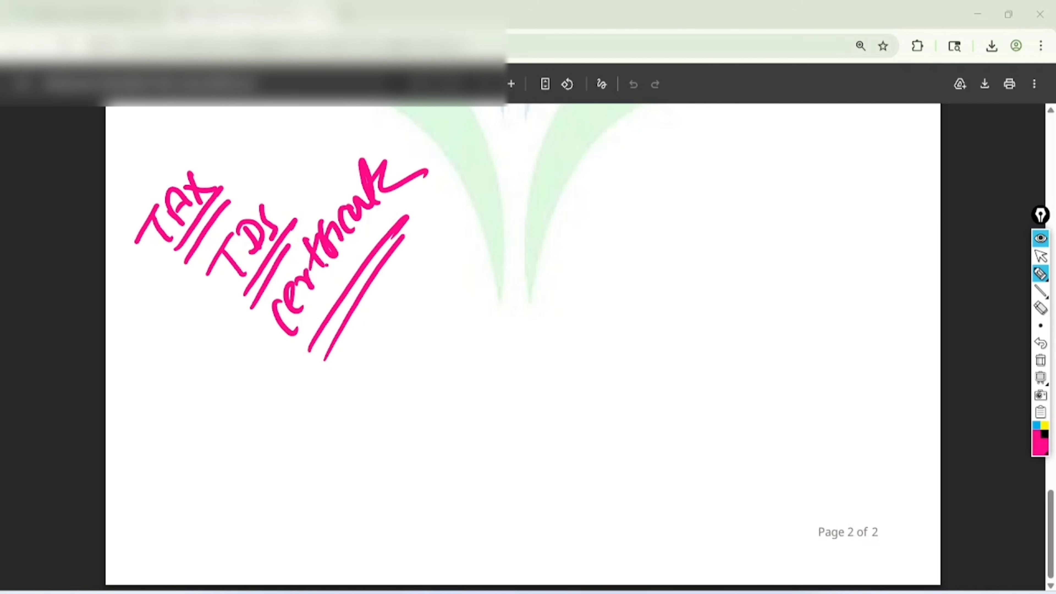
Handwrite the contact phone number beside the words on page 2, circle it, and add three tick marks next to it
left_click_drag(412, 272, 433, 290)
left_click_drag(452, 251, 472, 260)
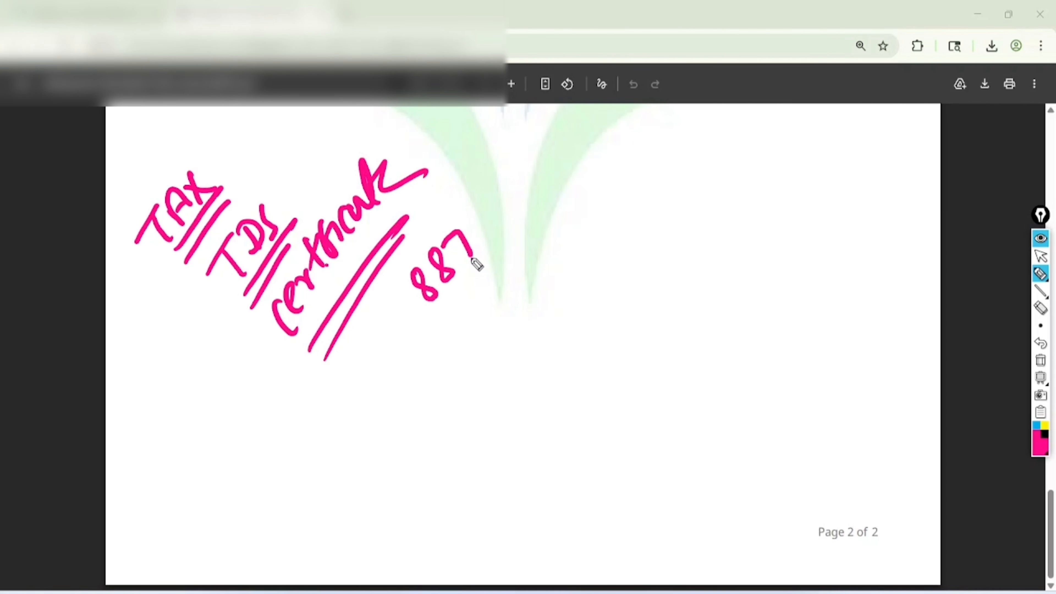
mouse_move(470, 218)
left_mouse_down()
mouse_move(482, 246)
mouse_move(478, 238)
left_mouse_up()
mouse_move(441, 310)
left_mouse_down()
mouse_move(469, 330)
mouse_move(524, 230)
left_mouse_up()
mouse_move(516, 174)
left_mouse_down()
mouse_move(513, 347)
mouse_move(474, 176)
mouse_move(599, 165)
mouse_move(625, 141)
left_mouse_up()
left_click_drag(557, 241, 650, 179)
left_click_drag(580, 266, 686, 214)
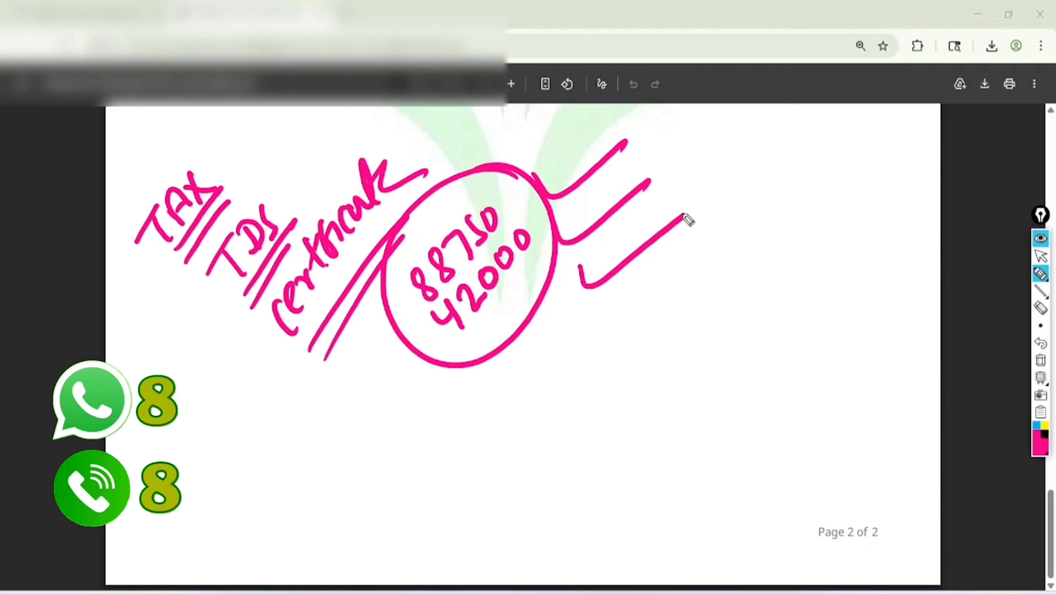